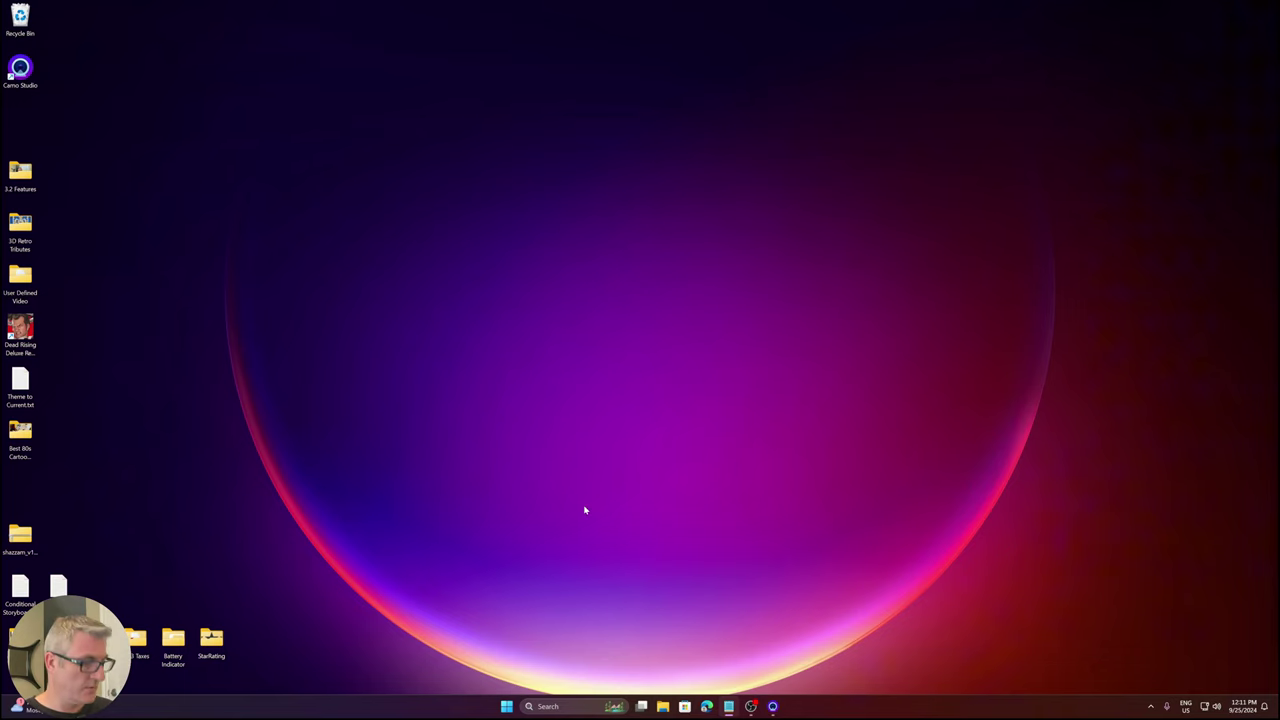
From the Start menu, go to the COMMUNITY Theme Creator shortcut's file location and bring up its options.
key(super)
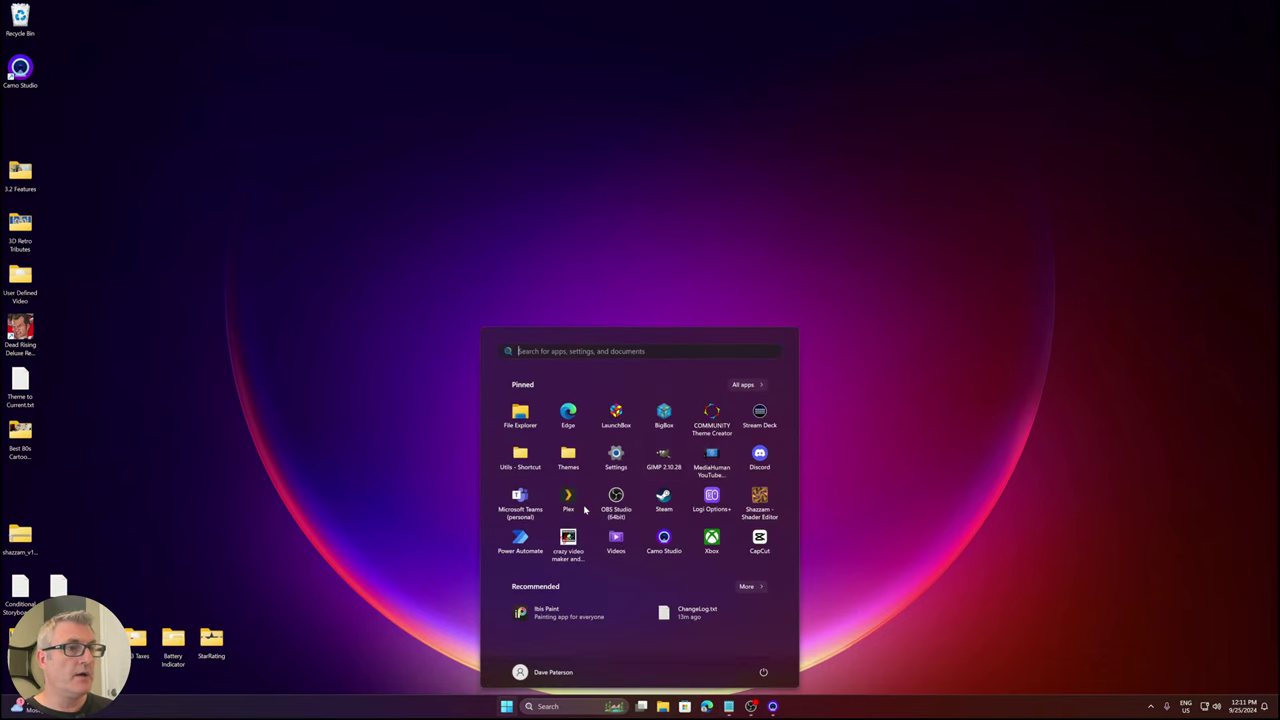
right_click(711, 418)
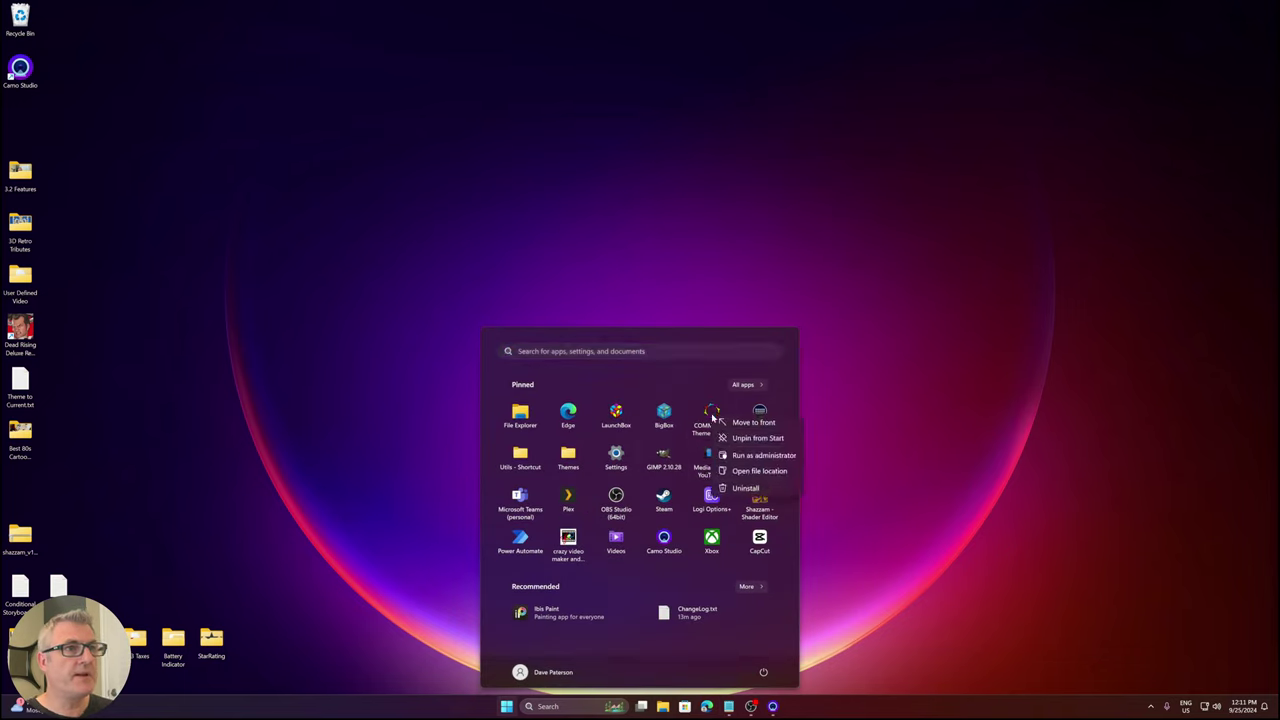
click(740, 471)
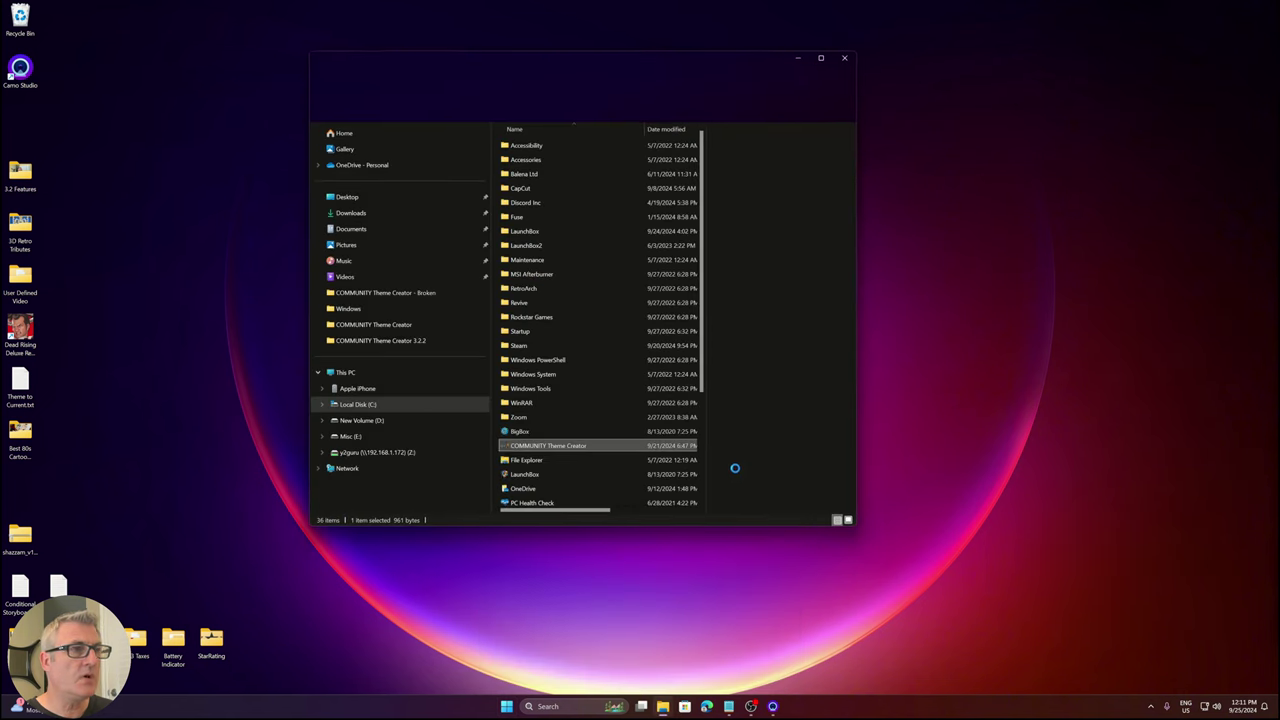
right_click(585, 449)
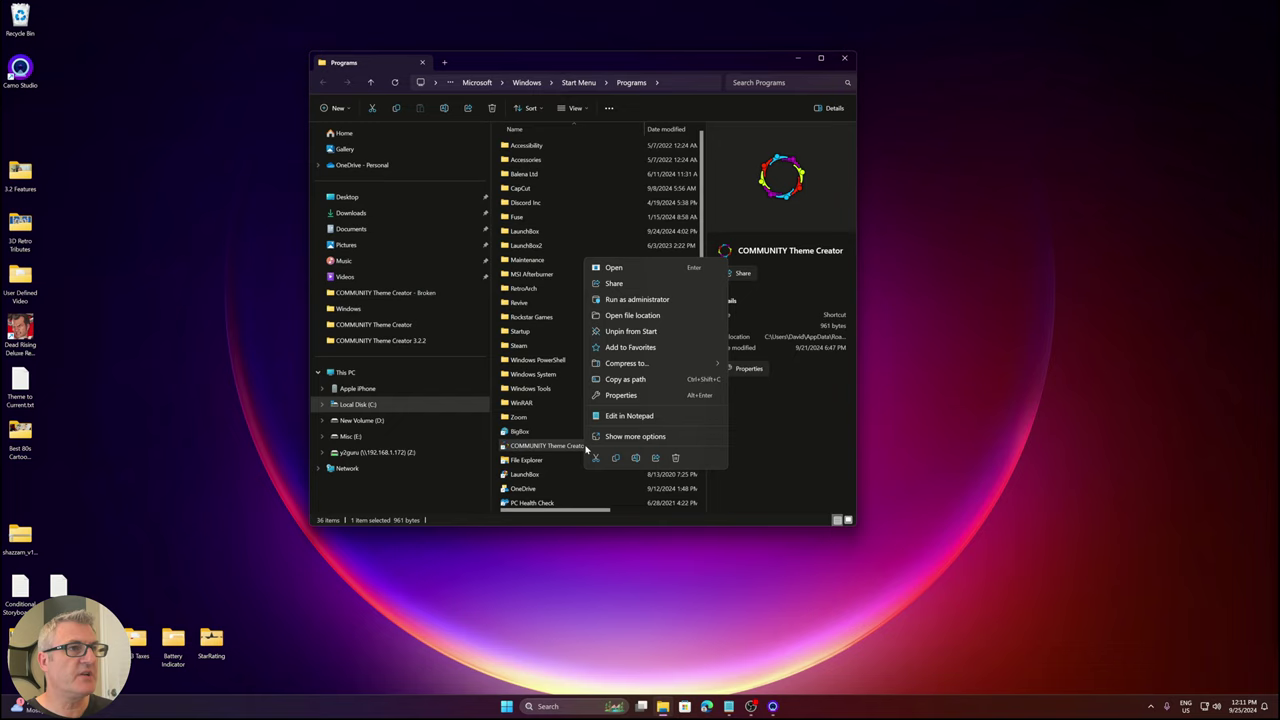
Go to the COMMUNITY Theme Creator 3.2.2 program folder and enlarge the Explorer window.
click(637, 315)
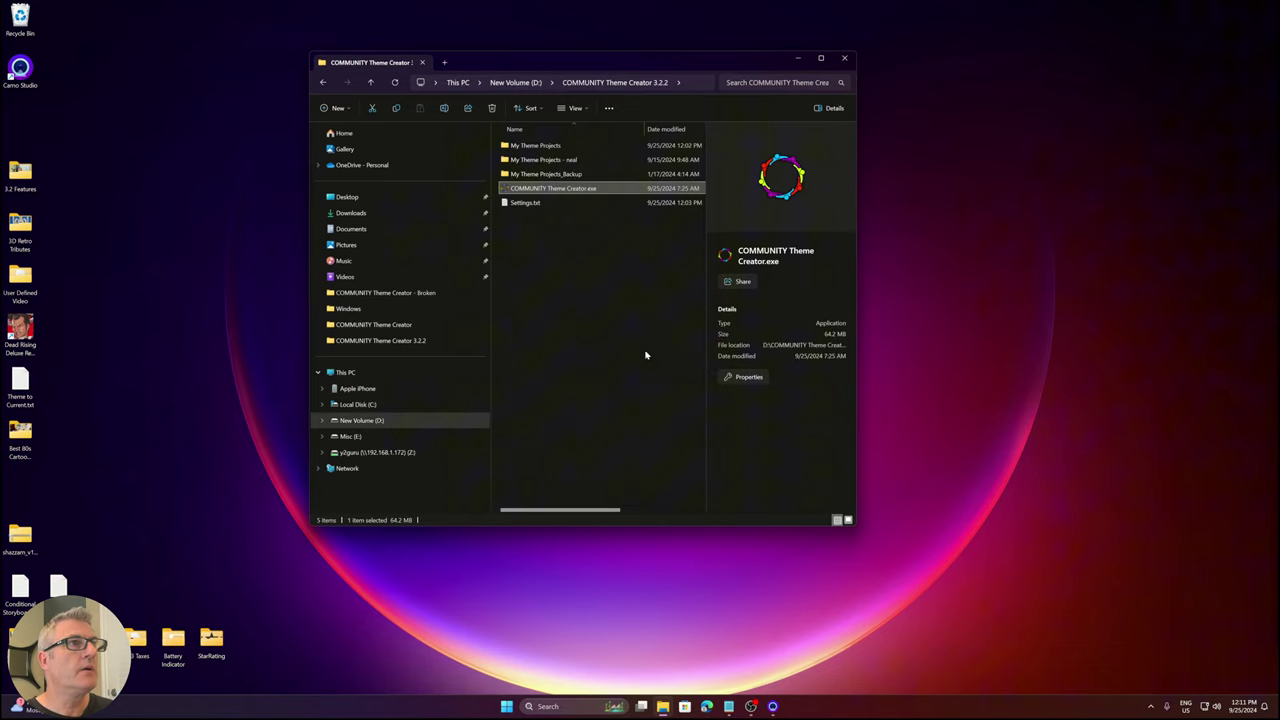
drag(855, 522, 1094, 604)
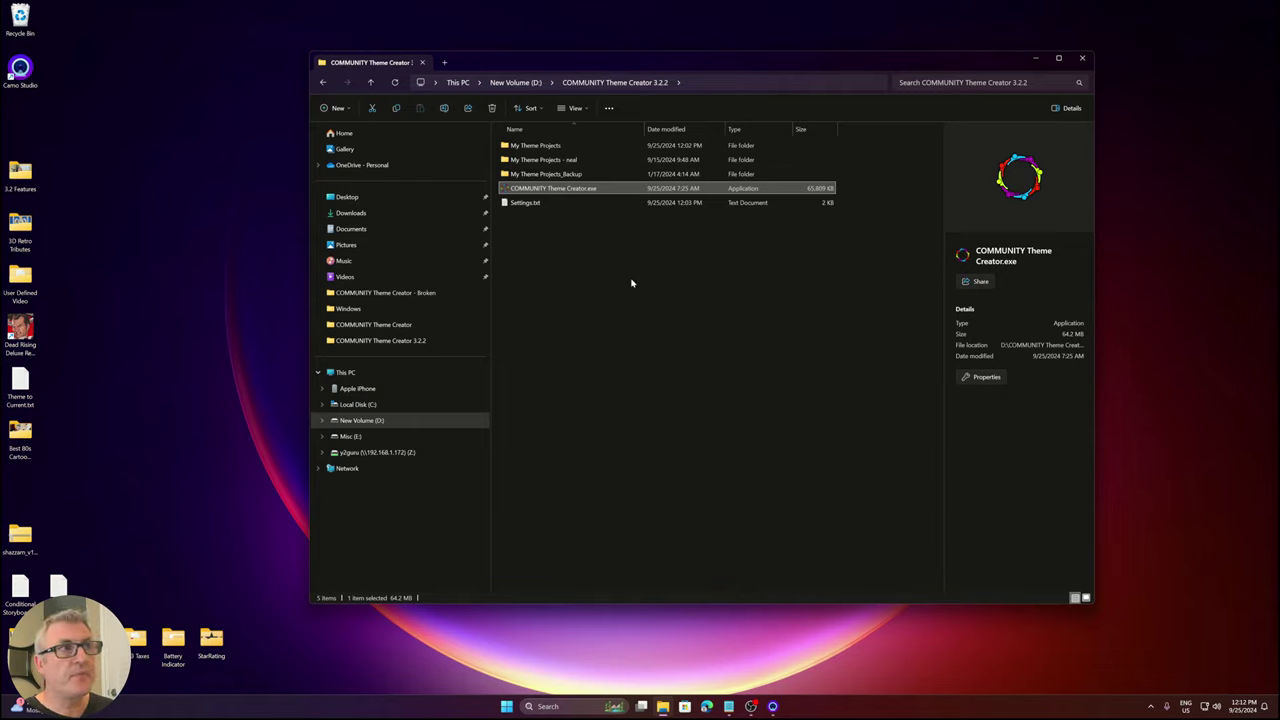
Select the My Theme Projects folder, then the COMMUNITY Theme Creator.exe program.
click(528, 148)
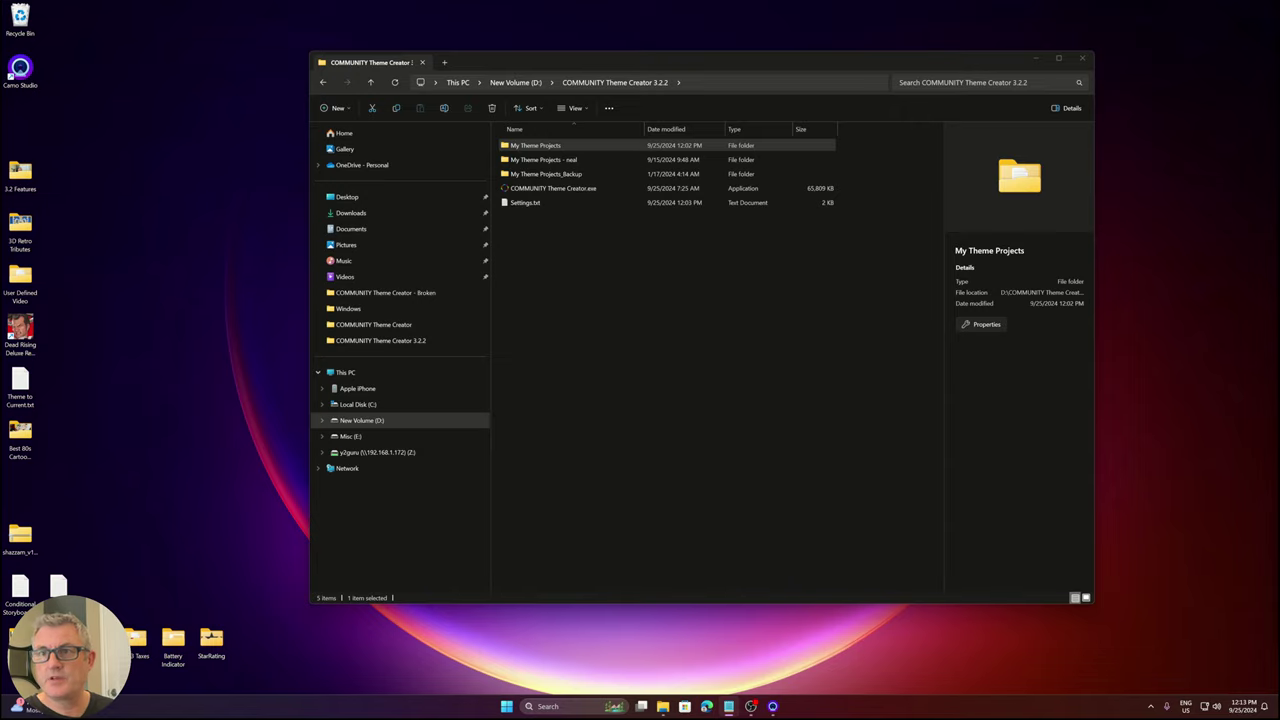
click(581, 197)
Close File Explorer and load the Test Global Variables theme from Theme Manager.
click(1082, 60)
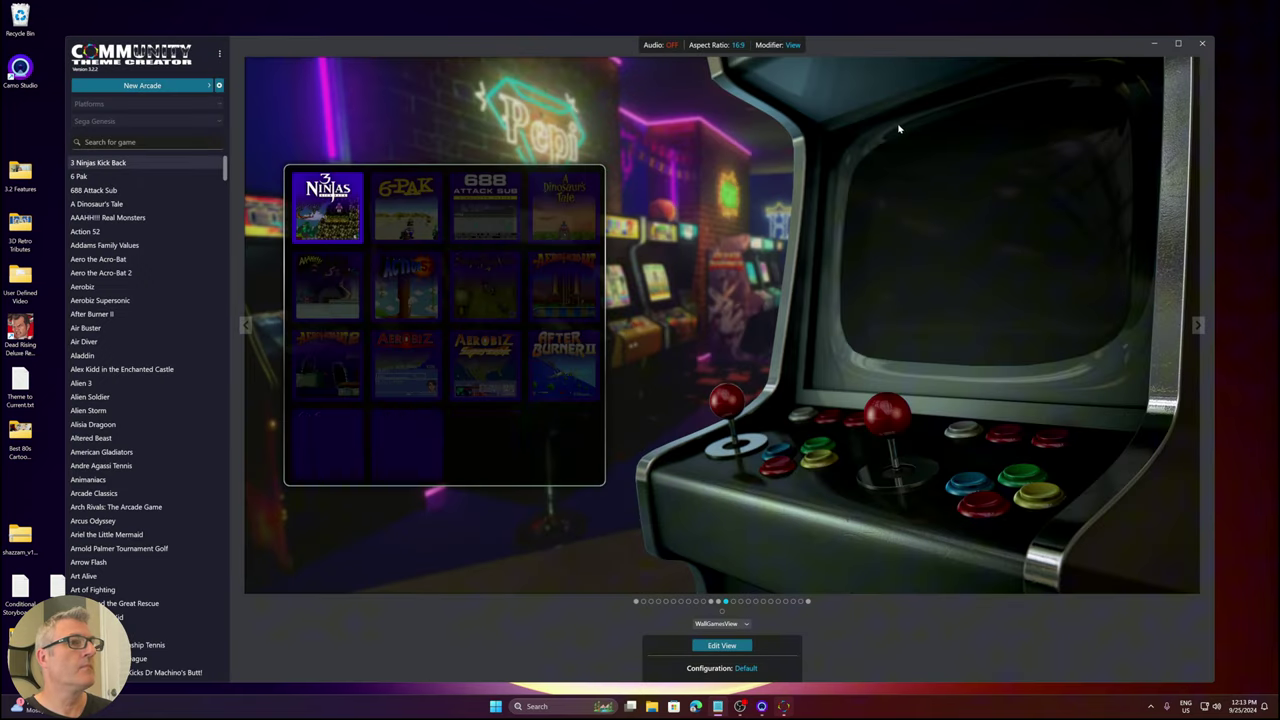
click(154, 86)
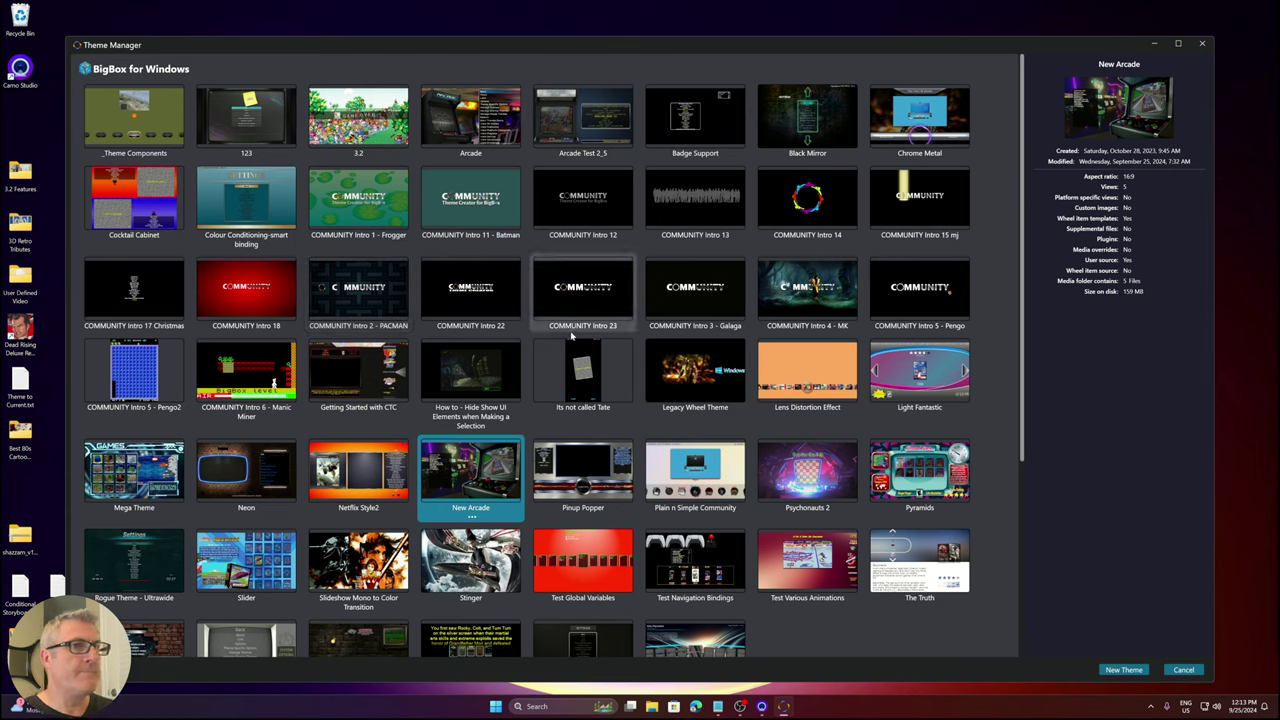
scroll(572, 336, down, 1)
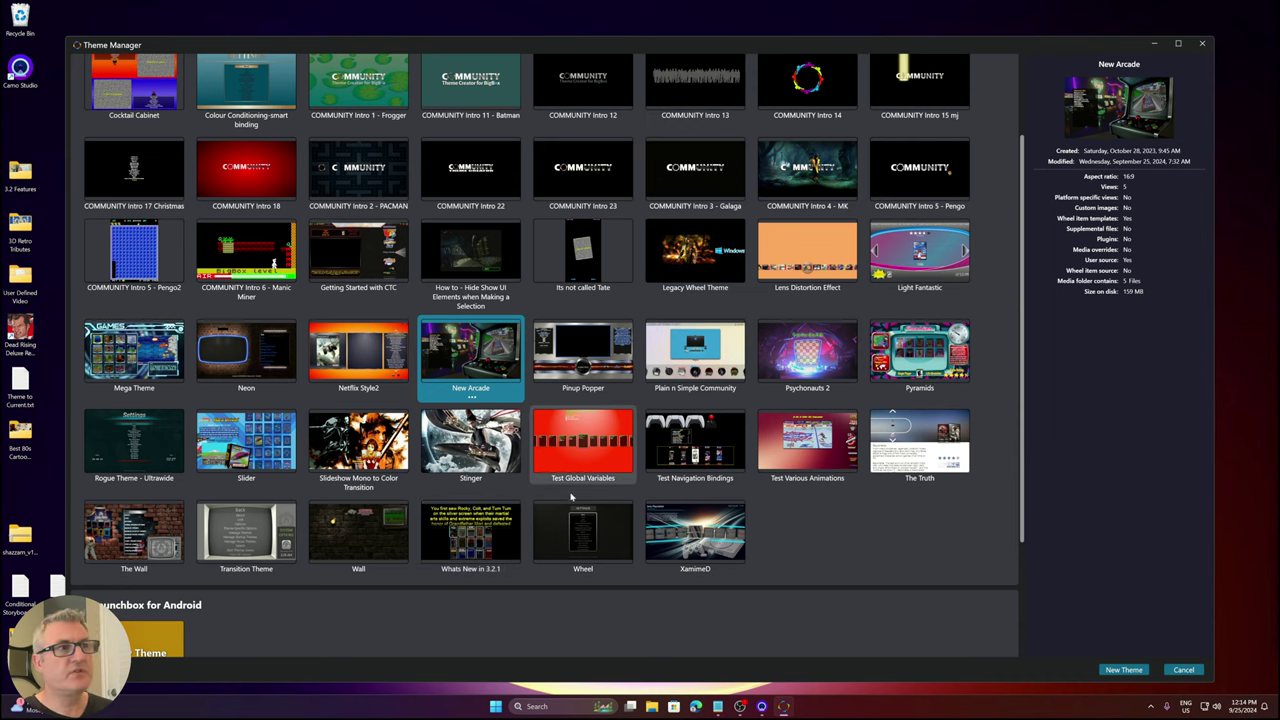
double_click(579, 455)
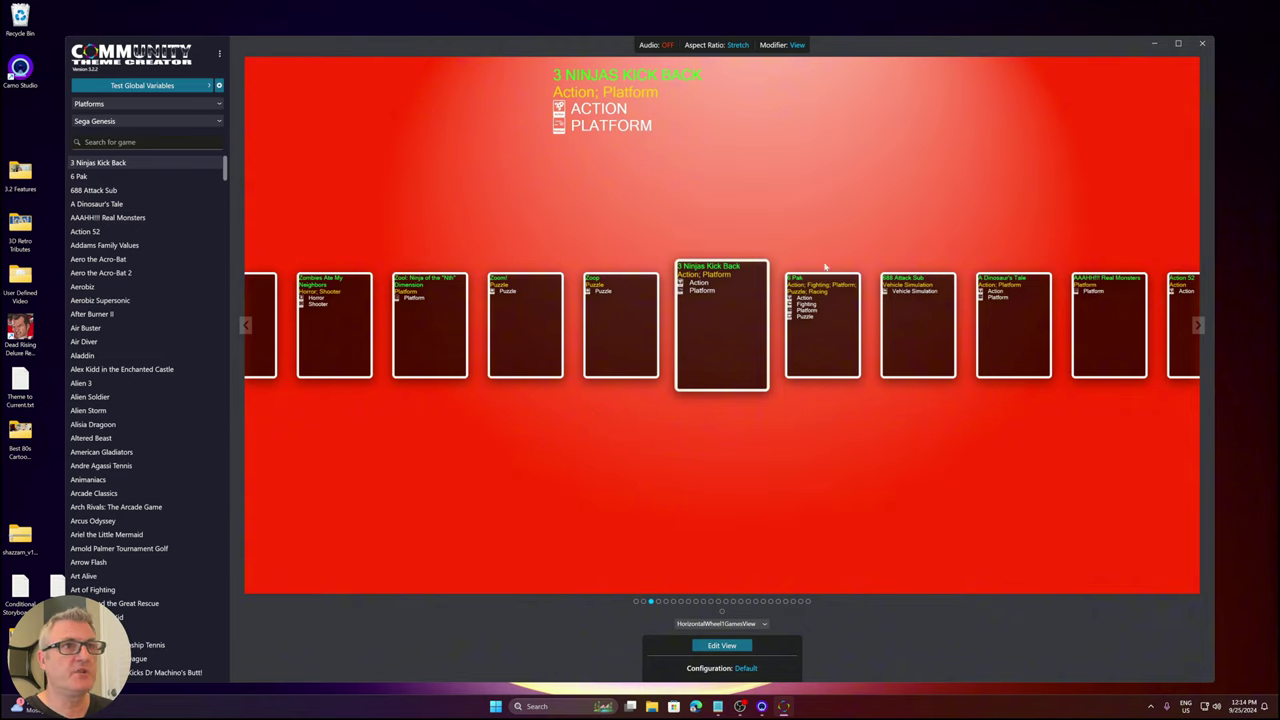
Centre A Dinosaur's Tale in the game wheel and show the platform list.
click(105, 204)
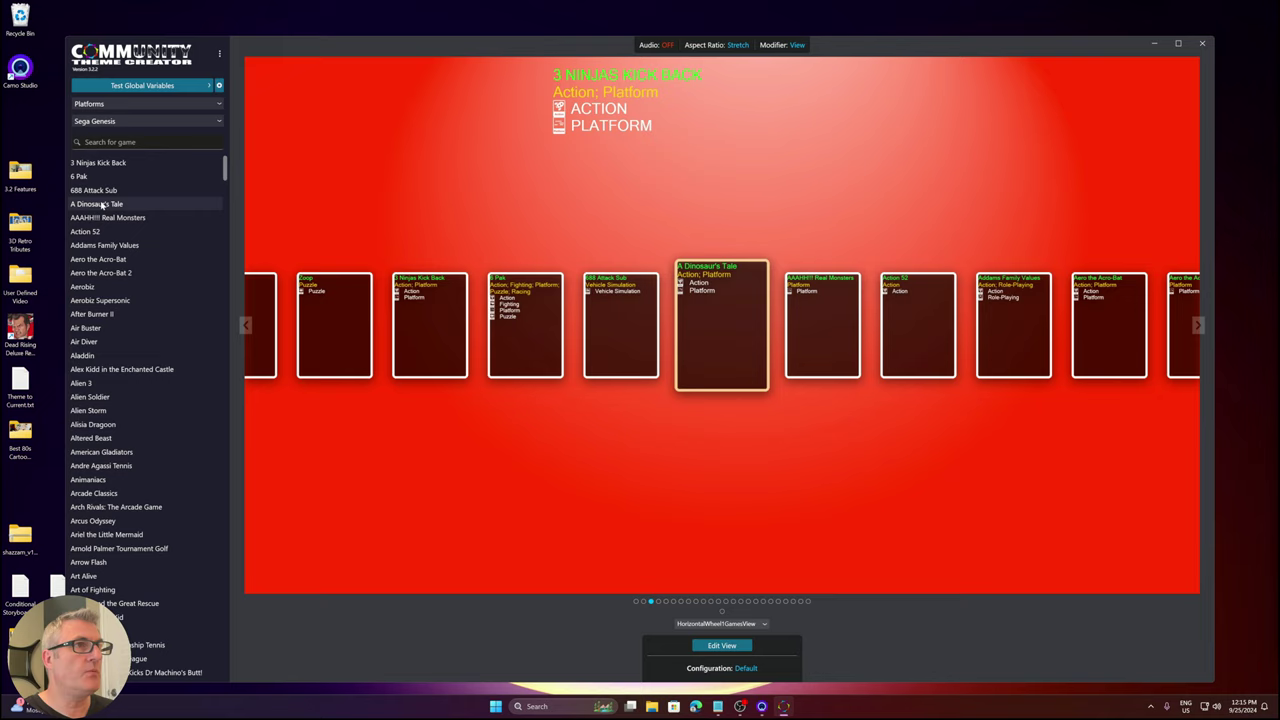
click(102, 122)
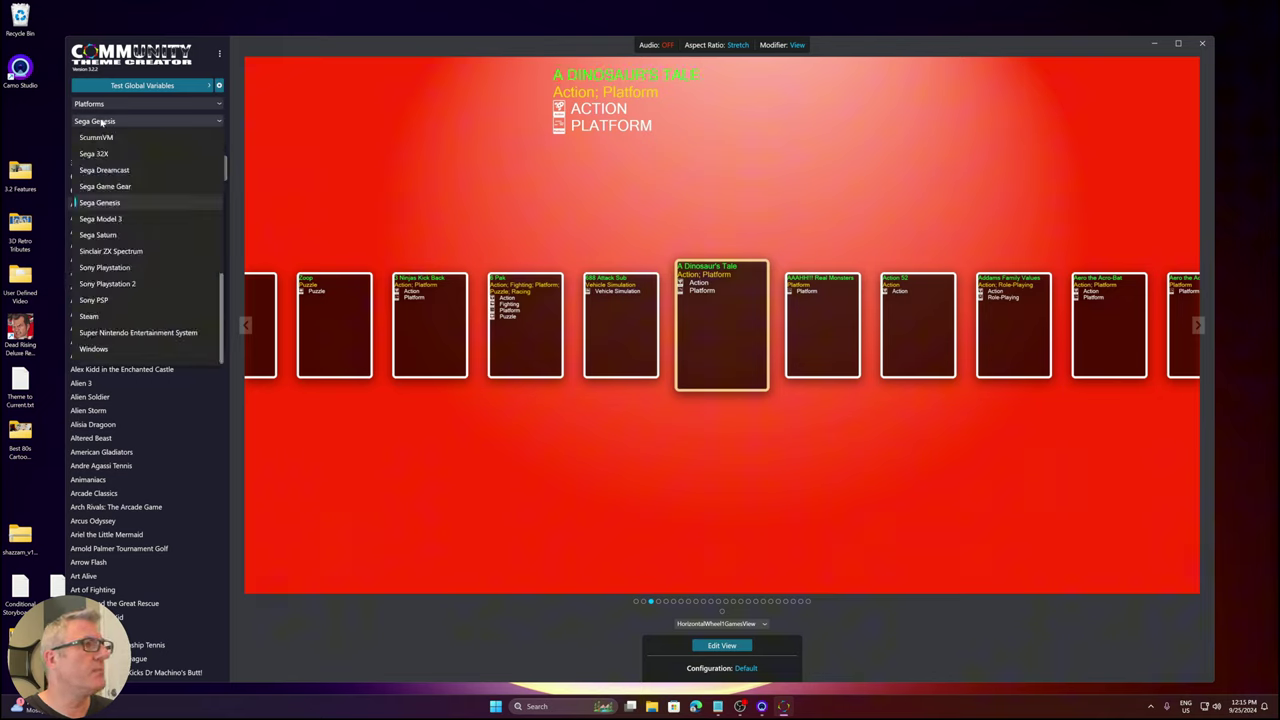
Switch to Nintendo GameCube, centre Metroid Prime, and preview the Wheel Item Template.
click(210, 395)
click(120, 122)
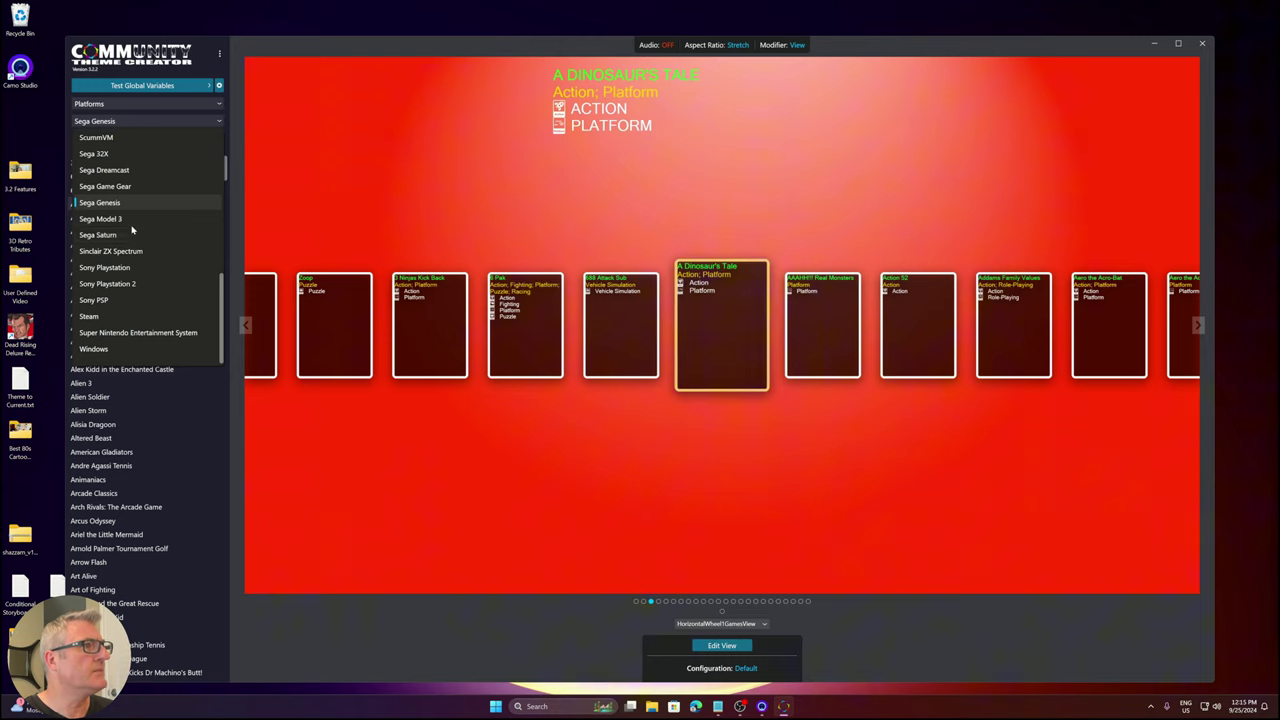
scroll(131, 229, up, 2)
click(114, 186)
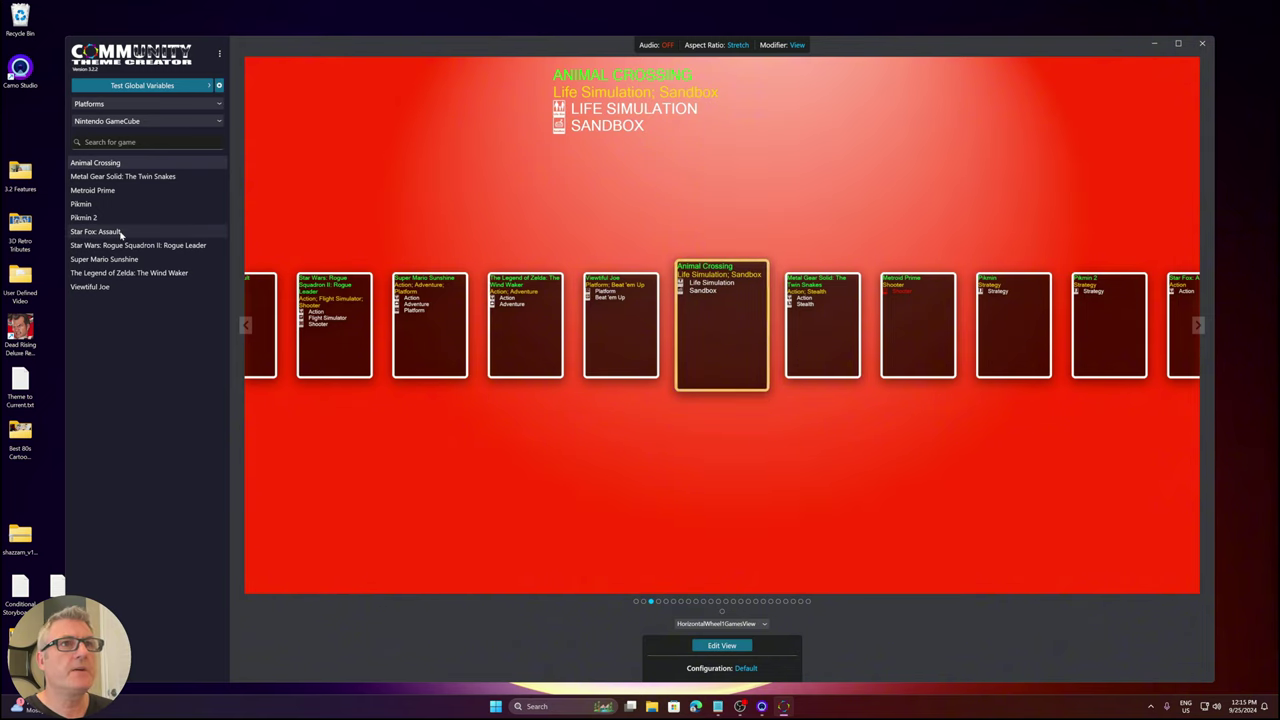
click(100, 192)
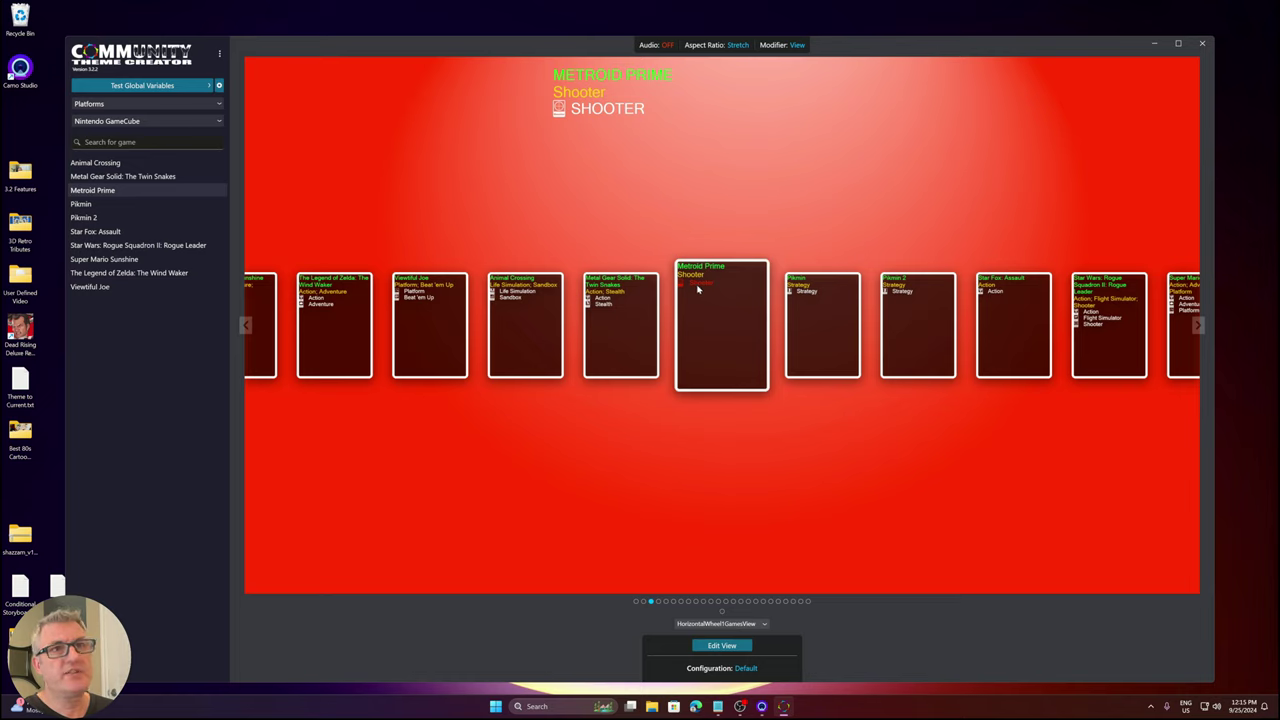
click(806, 63)
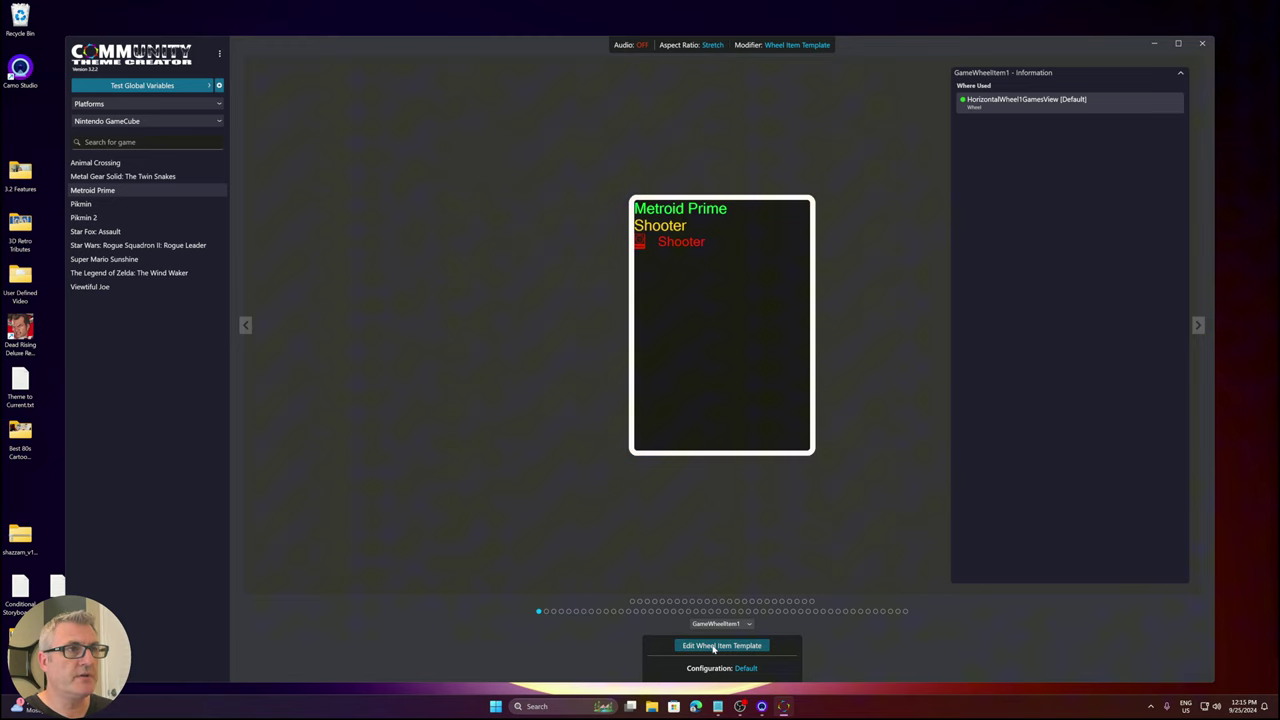
Edit GameWheelItem1 and view Genre1 Image's colour condition tinting it red for Shooter.
click(714, 648)
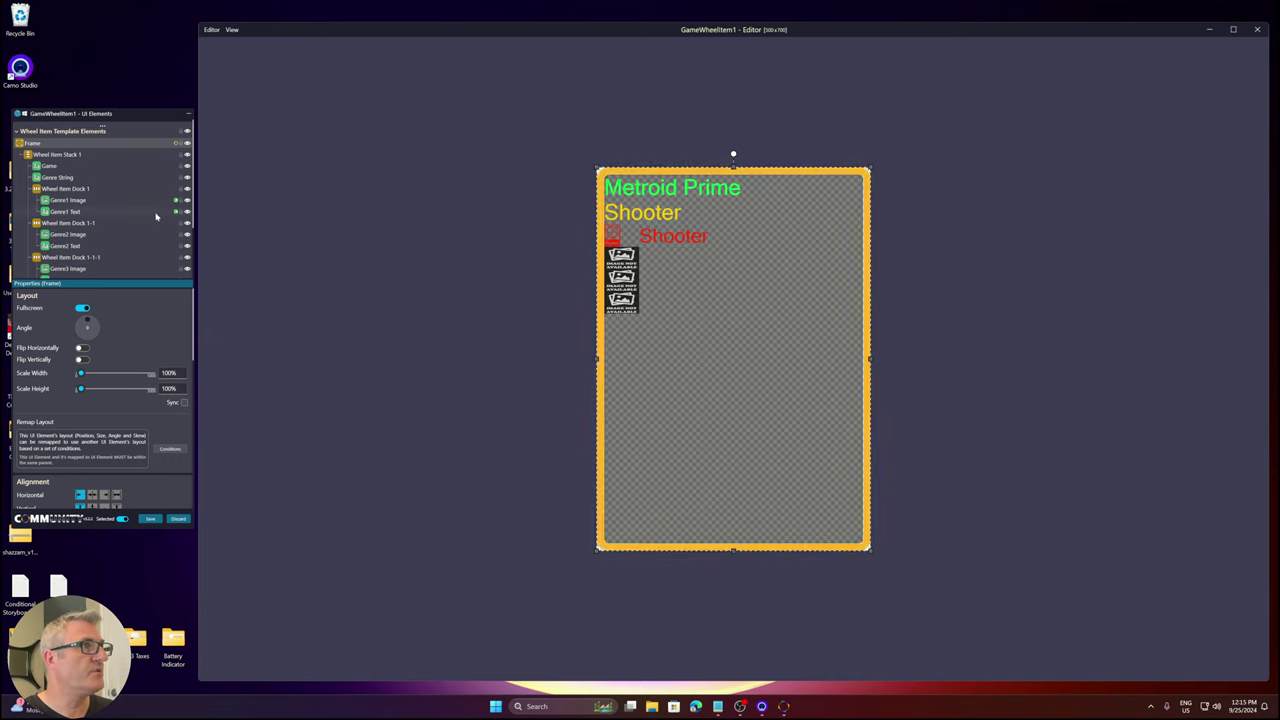
click(89, 202)
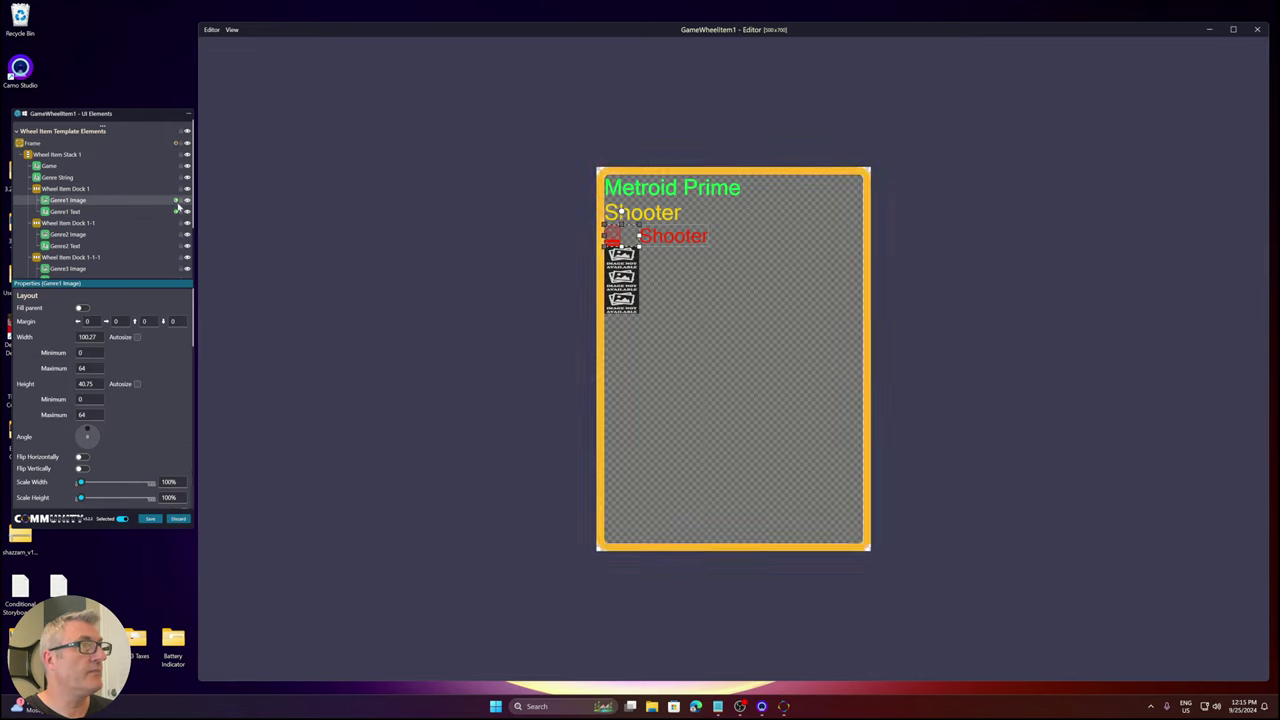
scroll(60, 405, down, 10)
scroll(60, 405, up, 1)
click(170, 391)
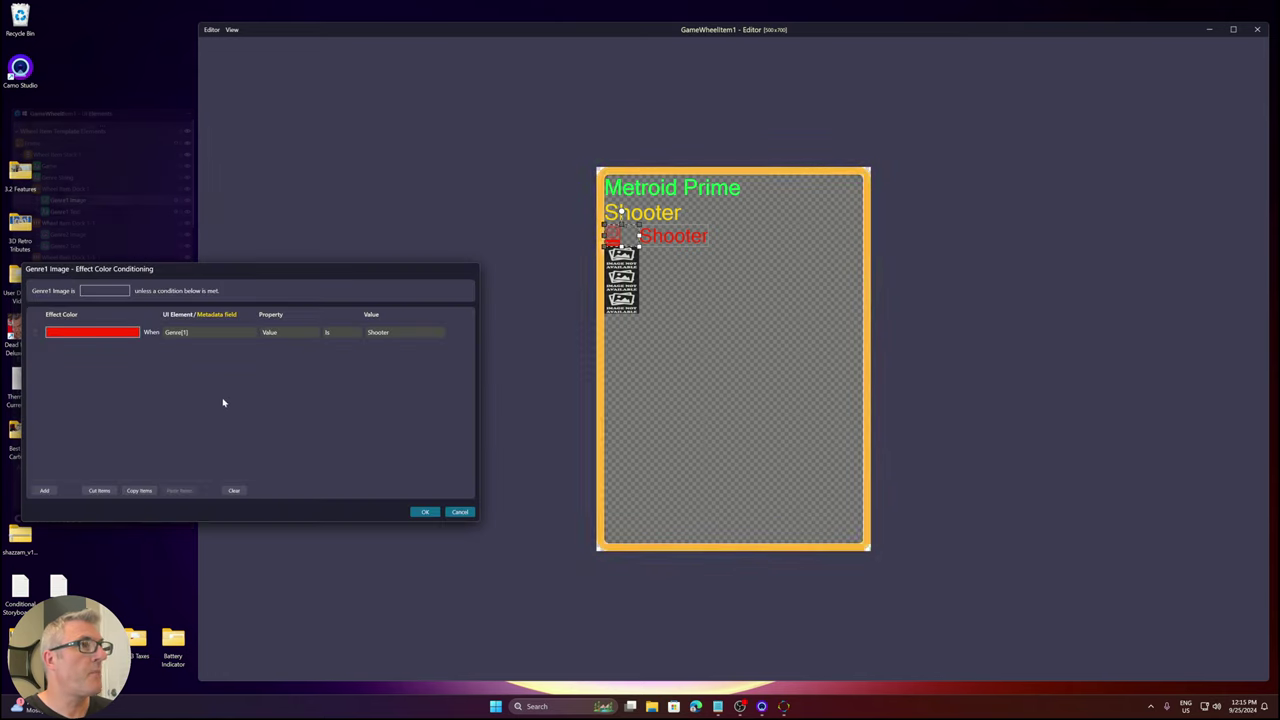
mouse_move(151, 340)
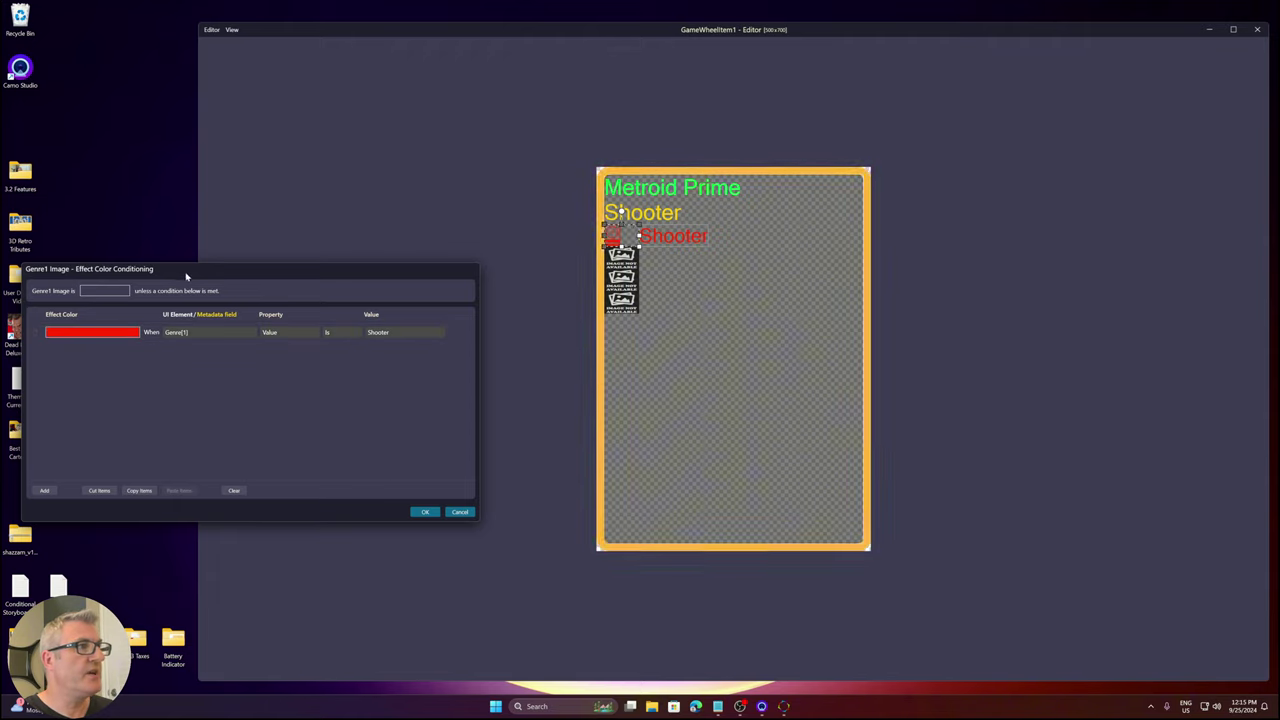
Close the image conditions unchanged, then review and close Genre1 Text's colour conditions.
click(464, 511)
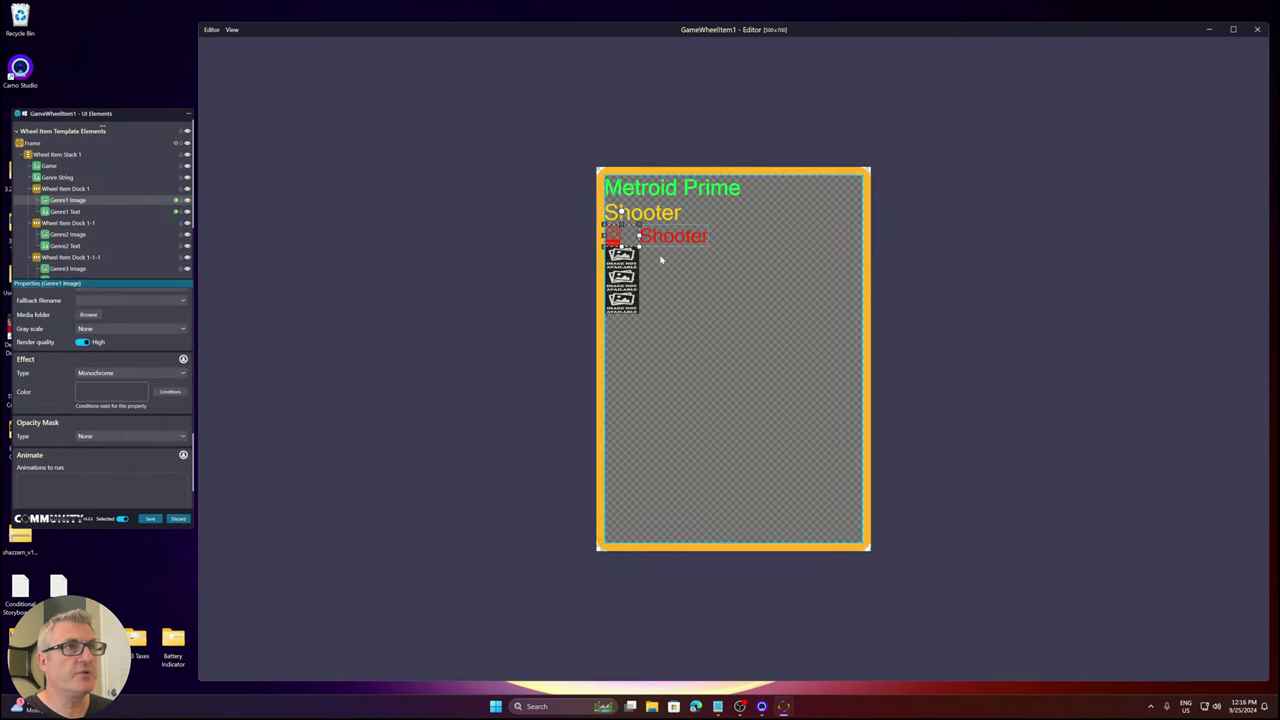
click(668, 243)
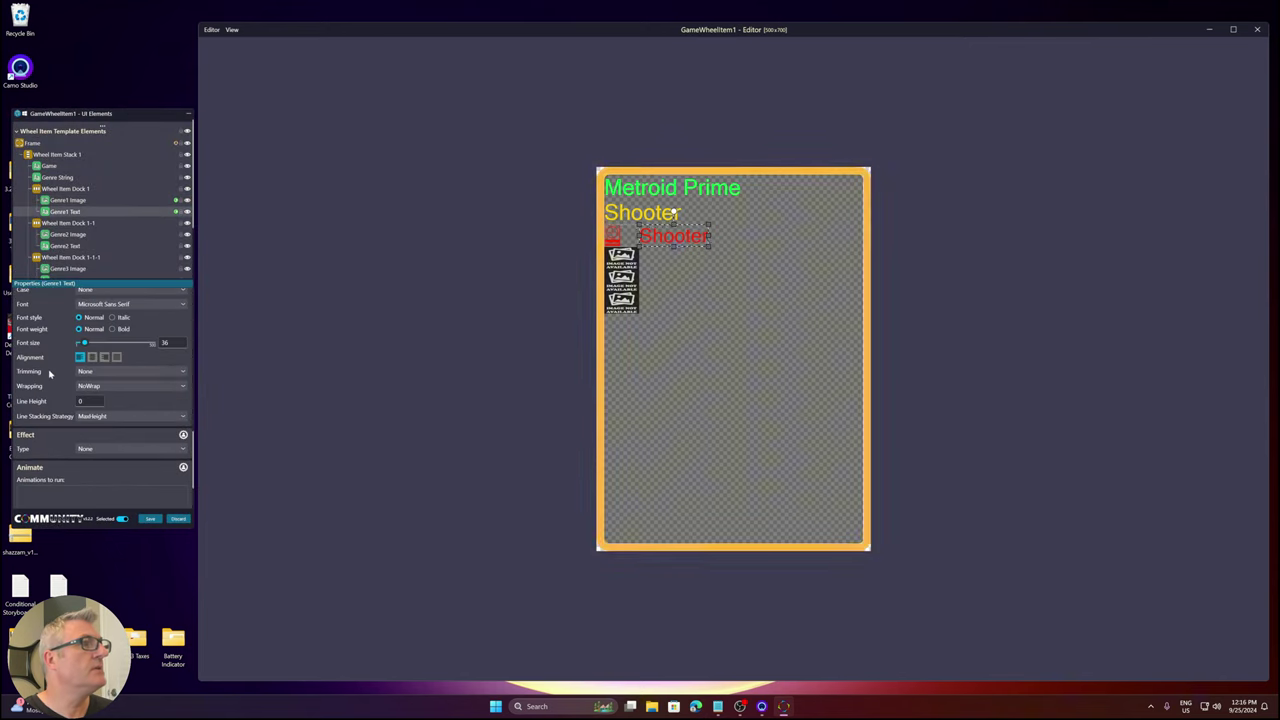
scroll(49, 373, down, 2)
scroll(50, 360, up, 3)
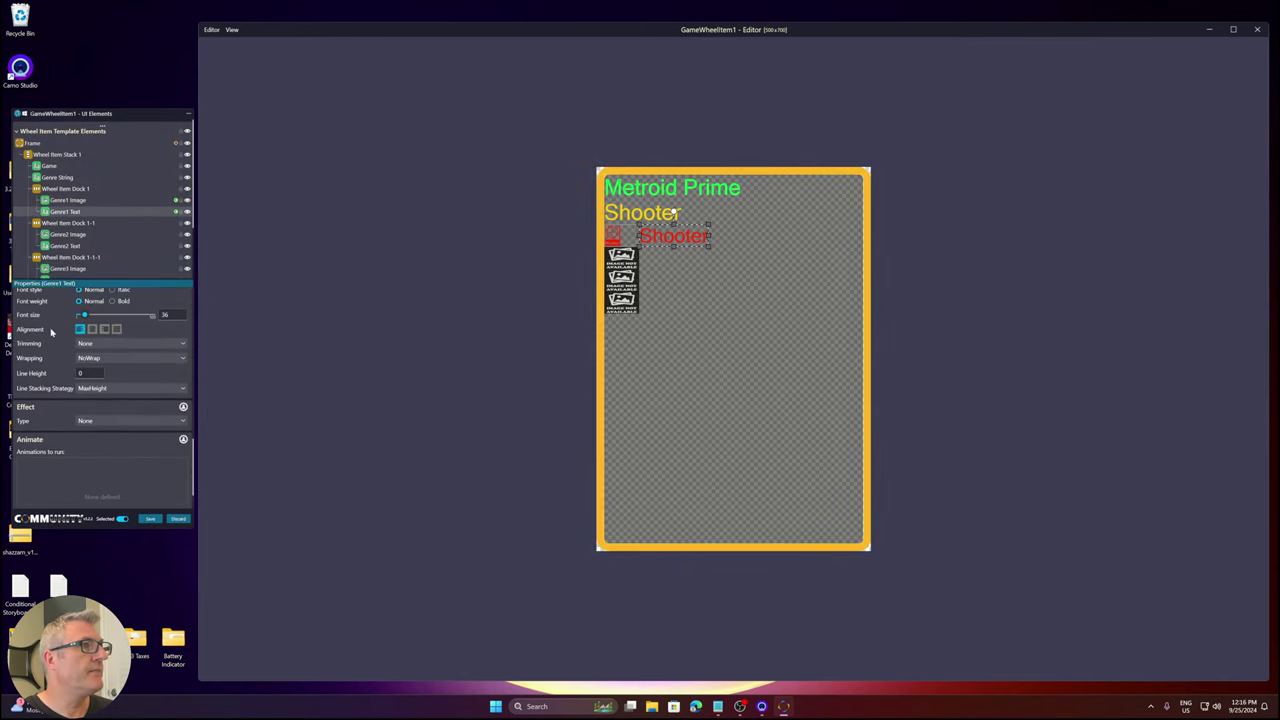
scroll(51, 332, up, 3)
click(169, 339)
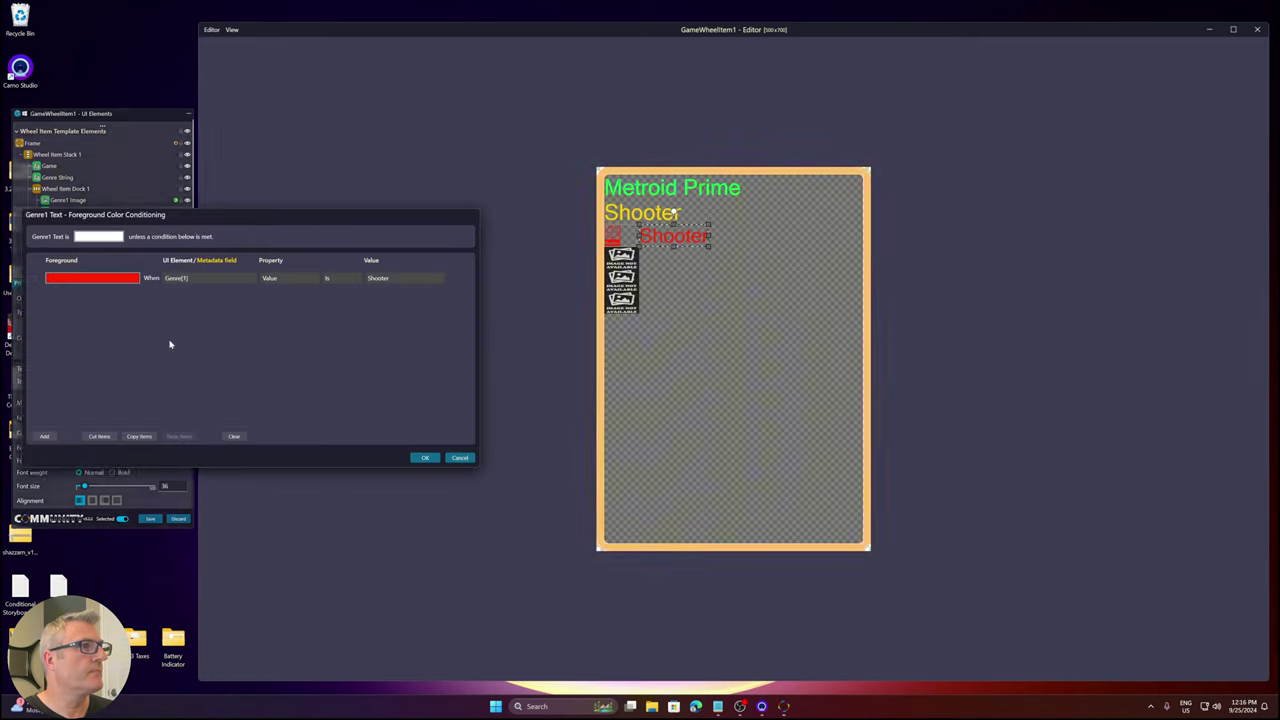
click(459, 457)
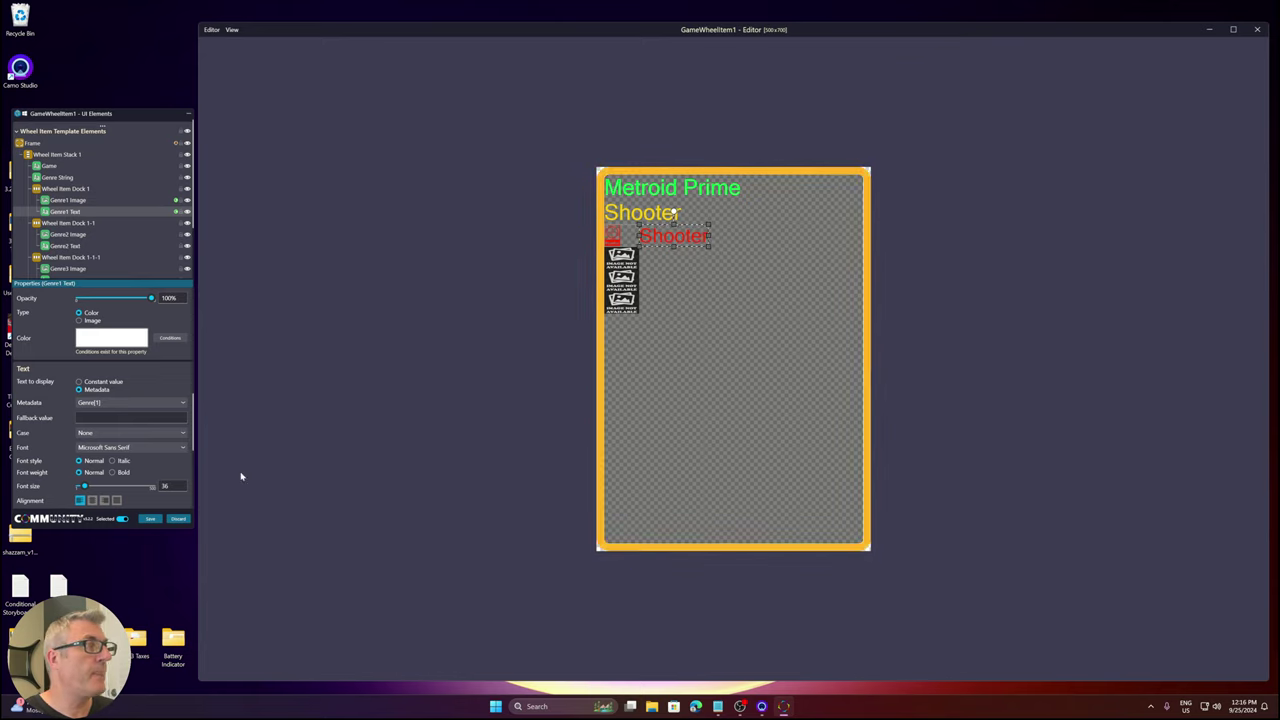
Discard the template edits, switch the preview to the full View, and open Theme Manager.
click(180, 519)
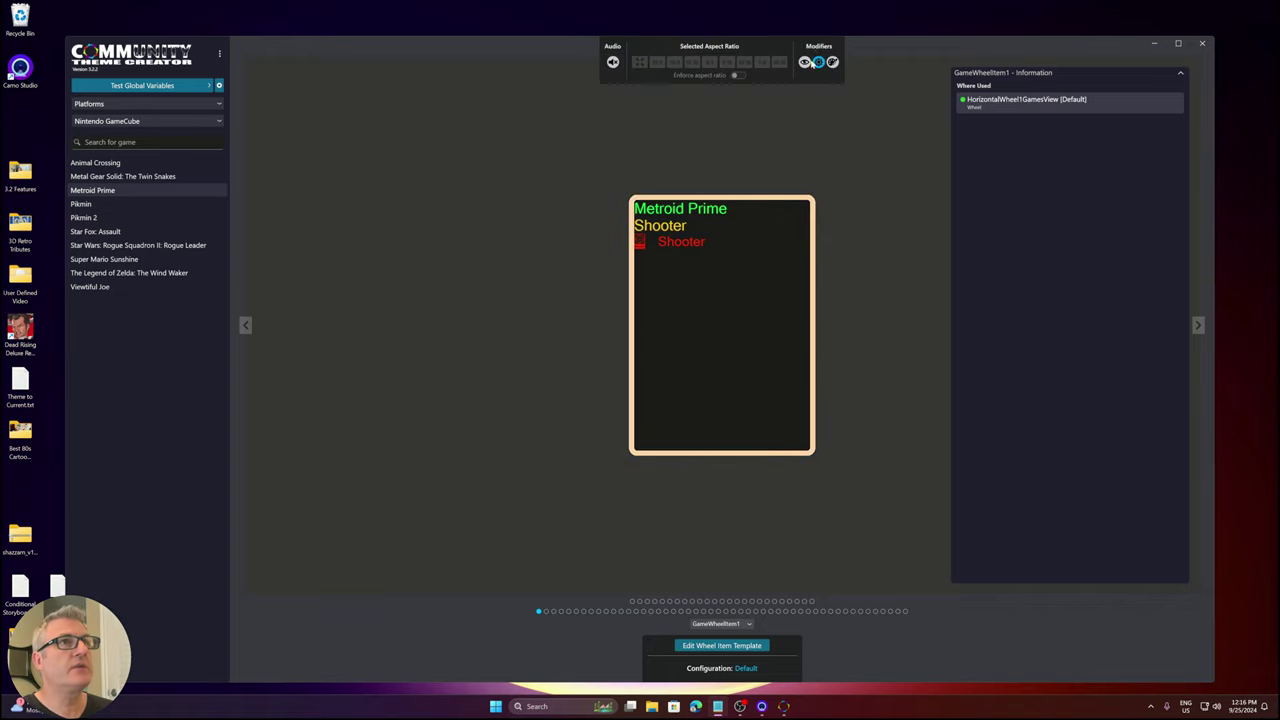
click(805, 62)
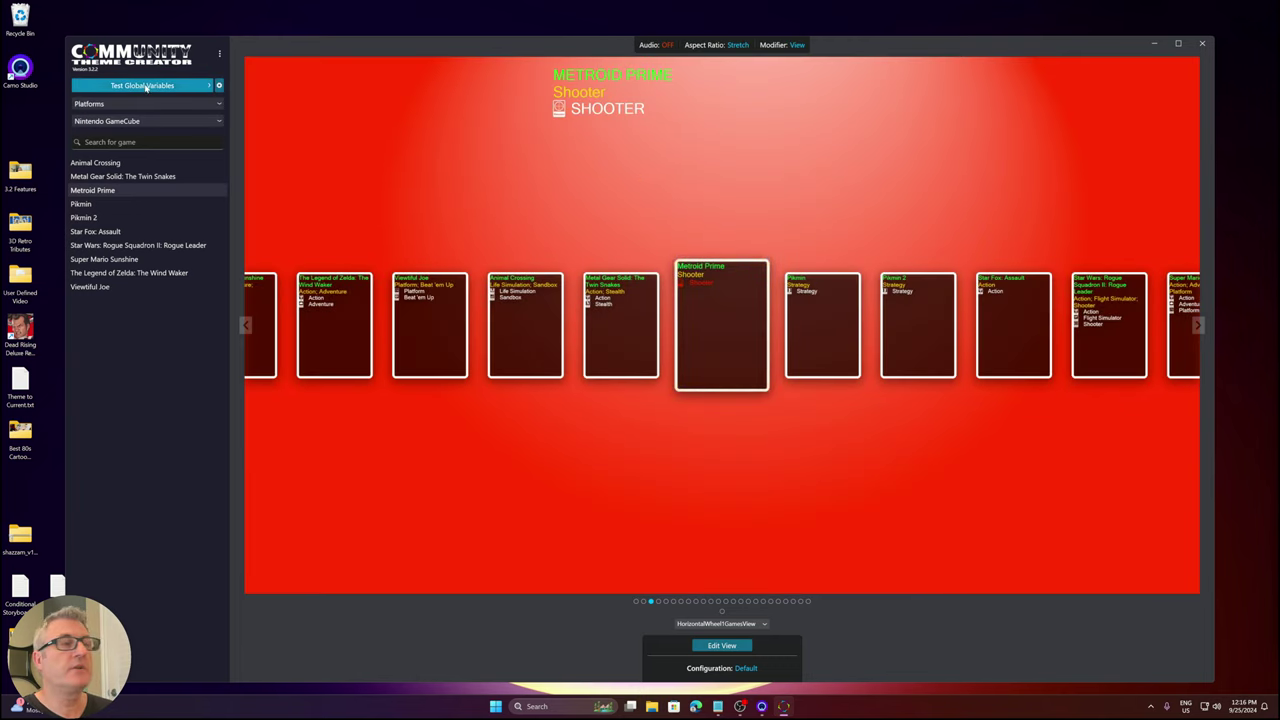
click(130, 55)
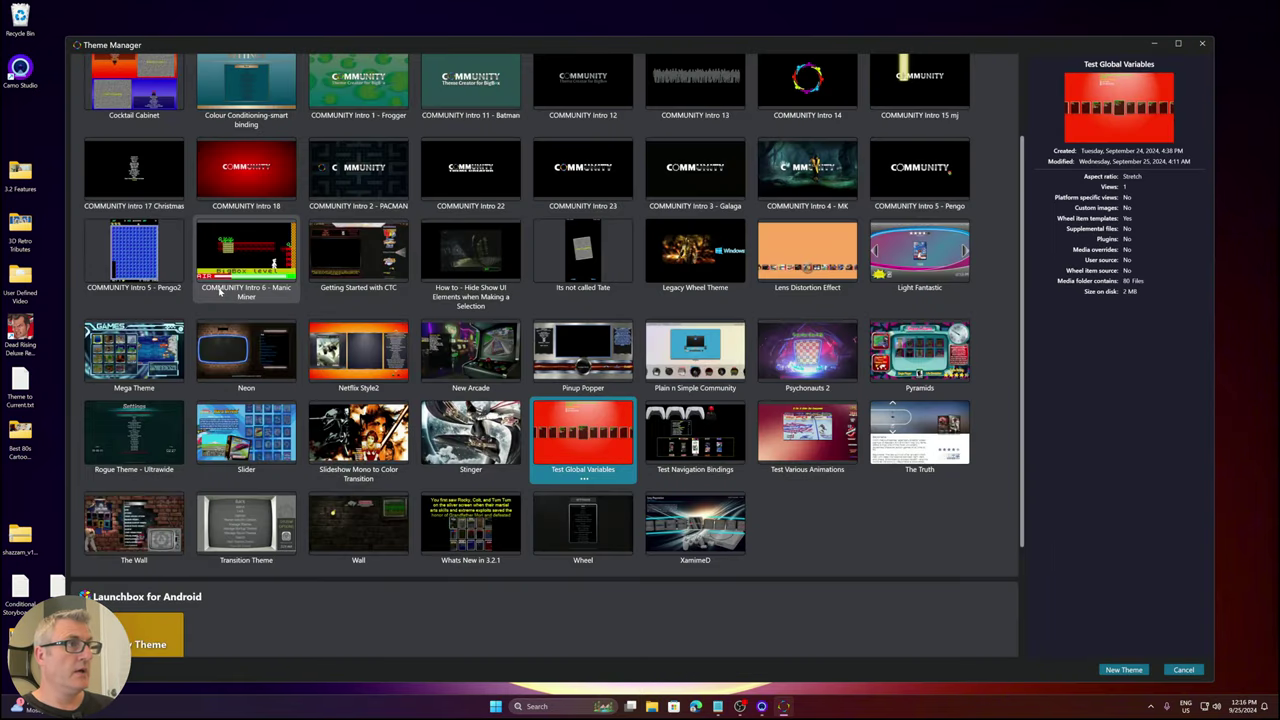
scroll(226, 283, up, 1)
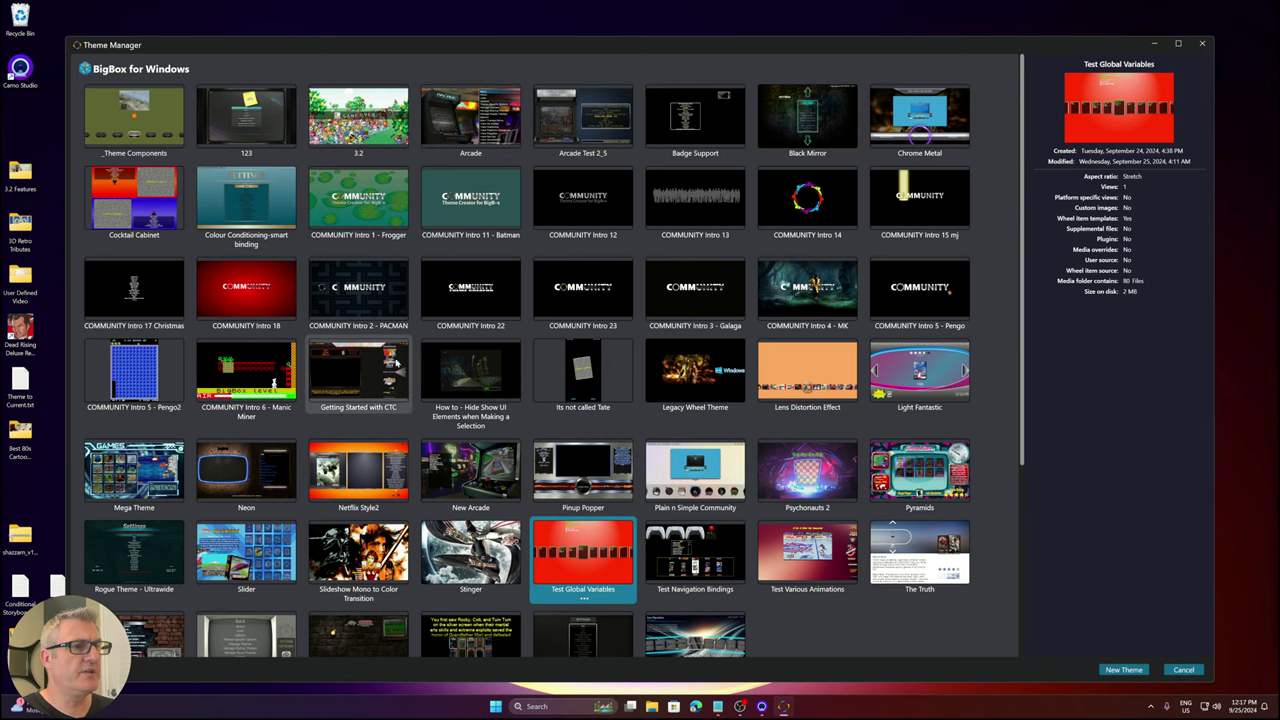
scroll(380, 345, down, 1)
scroll(370, 338, up, 1)
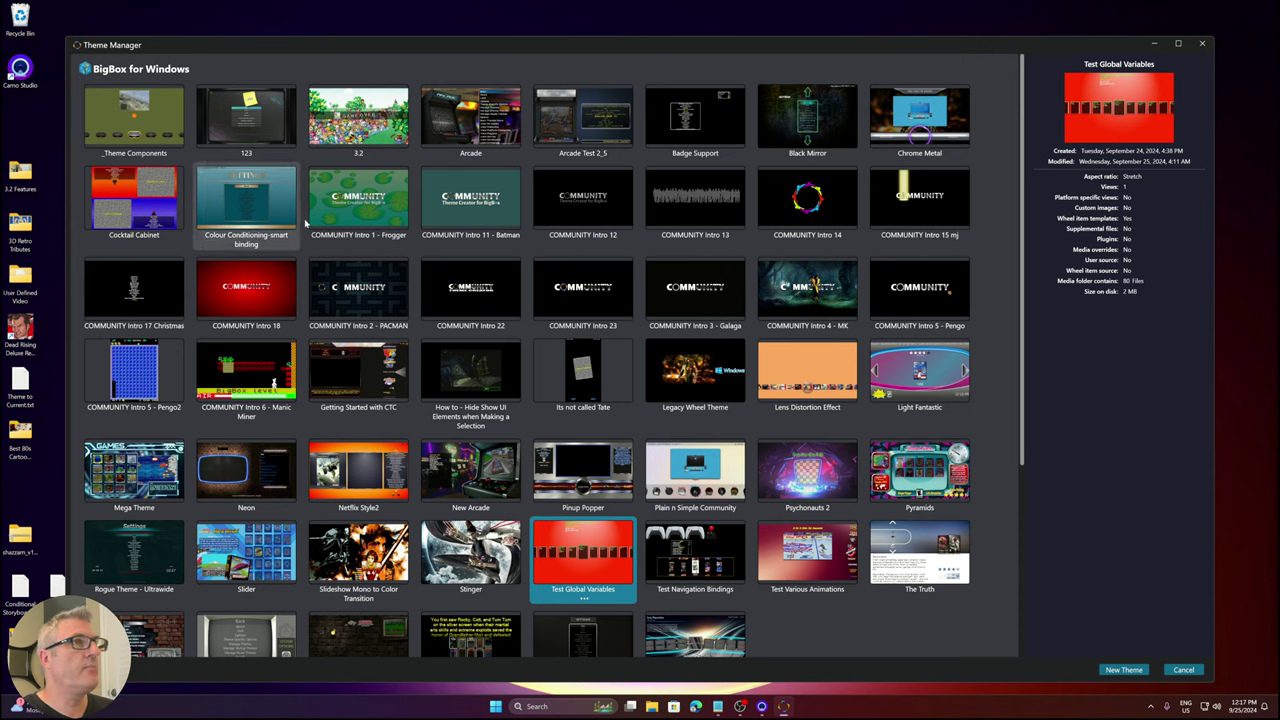
Rename the Black Mirror theme to _Black Mirror.
click(808, 153)
click(808, 161)
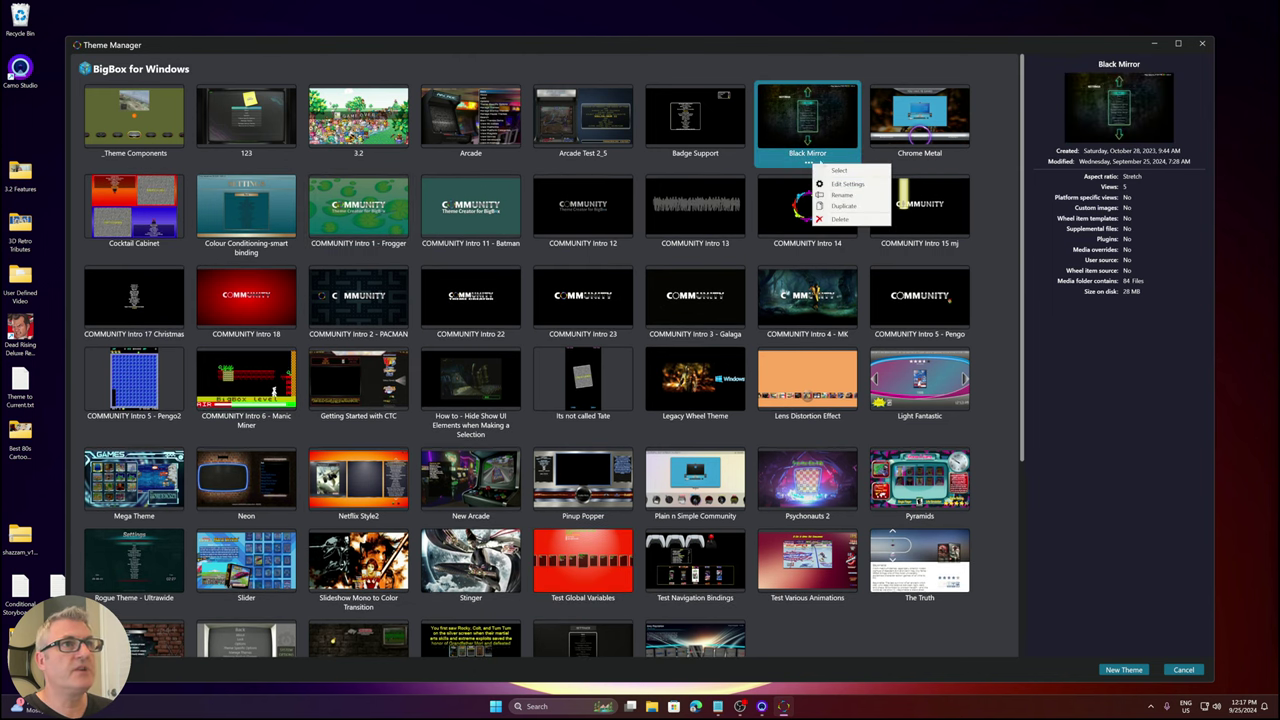
click(846, 195)
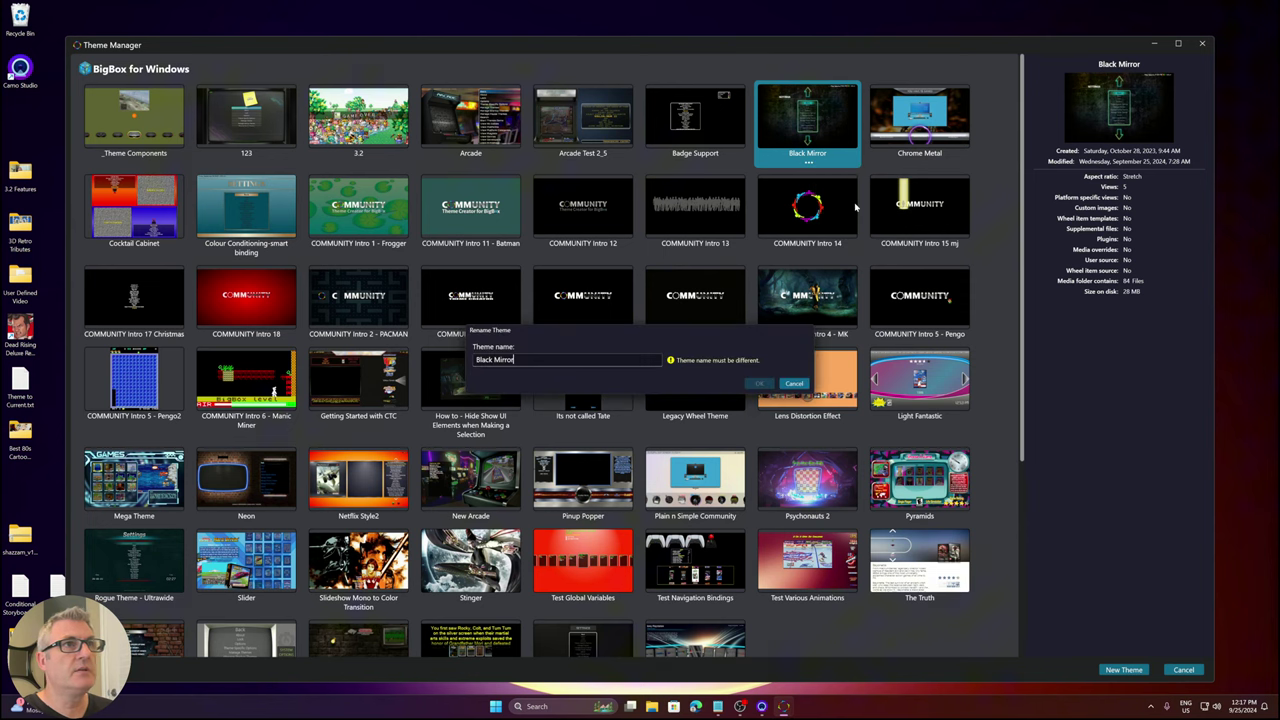
key(Home)
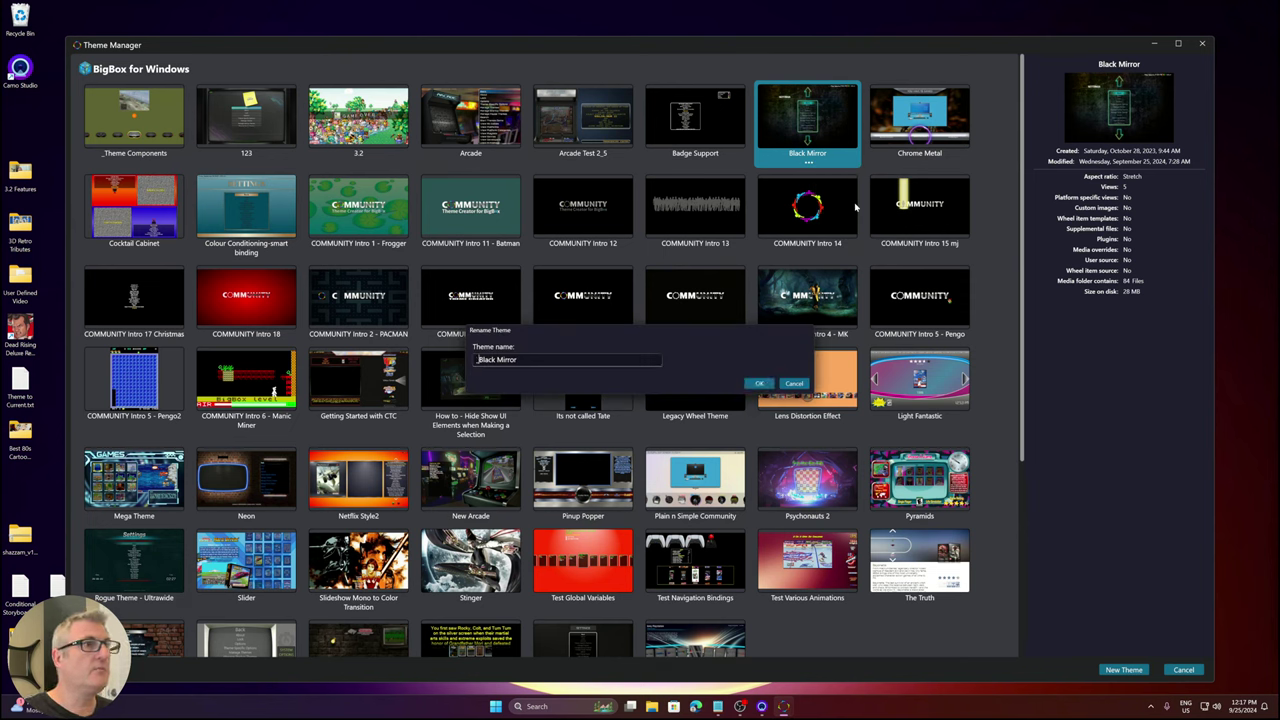
key(Return)
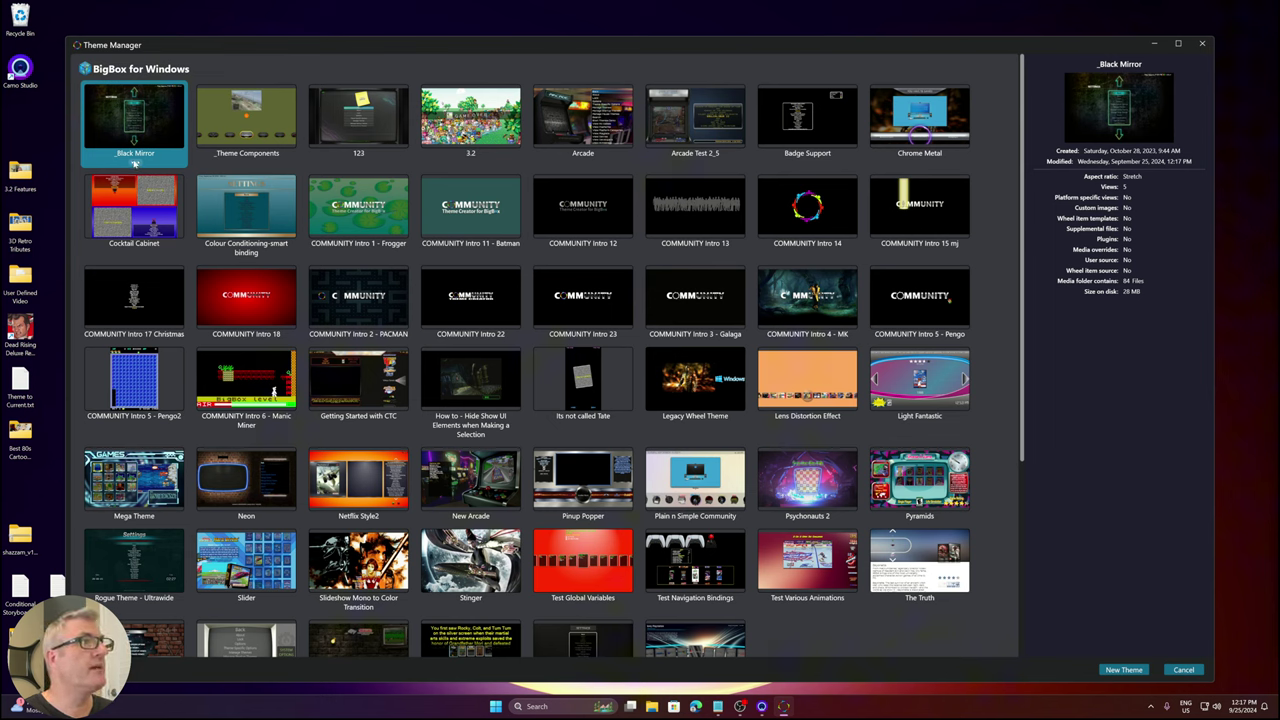
Rename _Black Mirror back to Black Mirror by removing the underscore.
right_click(135, 163)
click(162, 194)
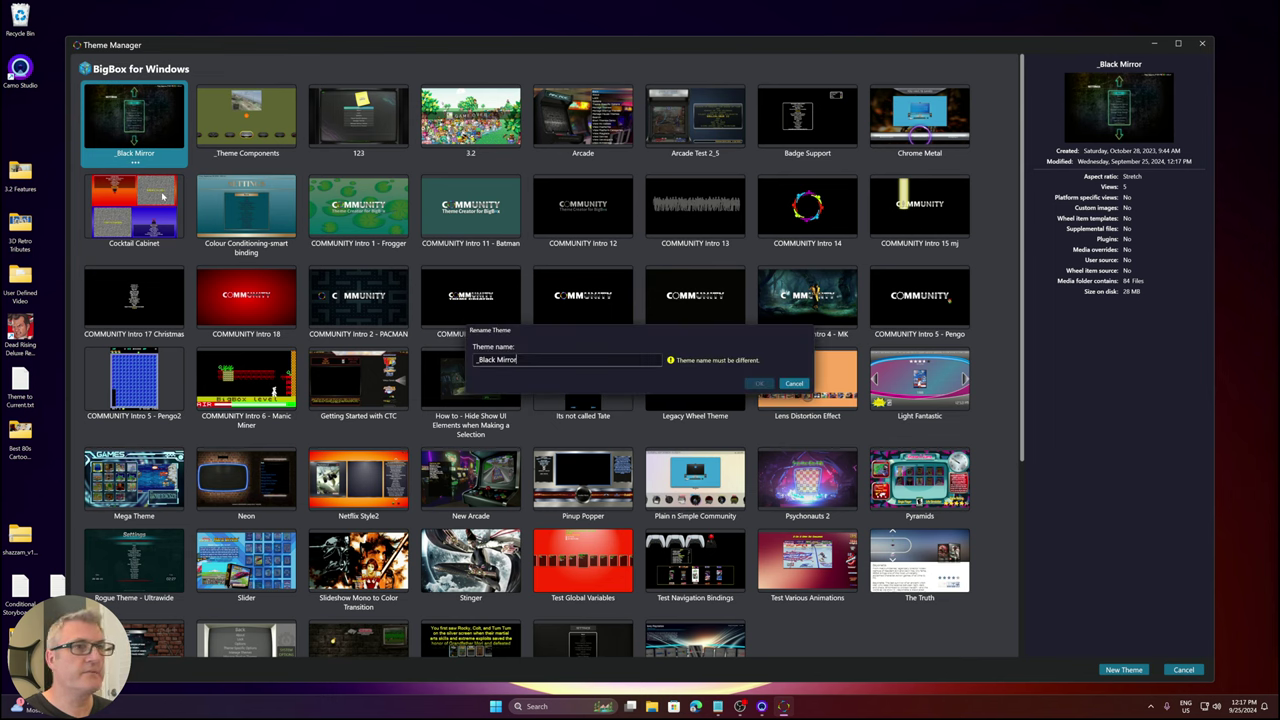
key(Delete)
key(Return)
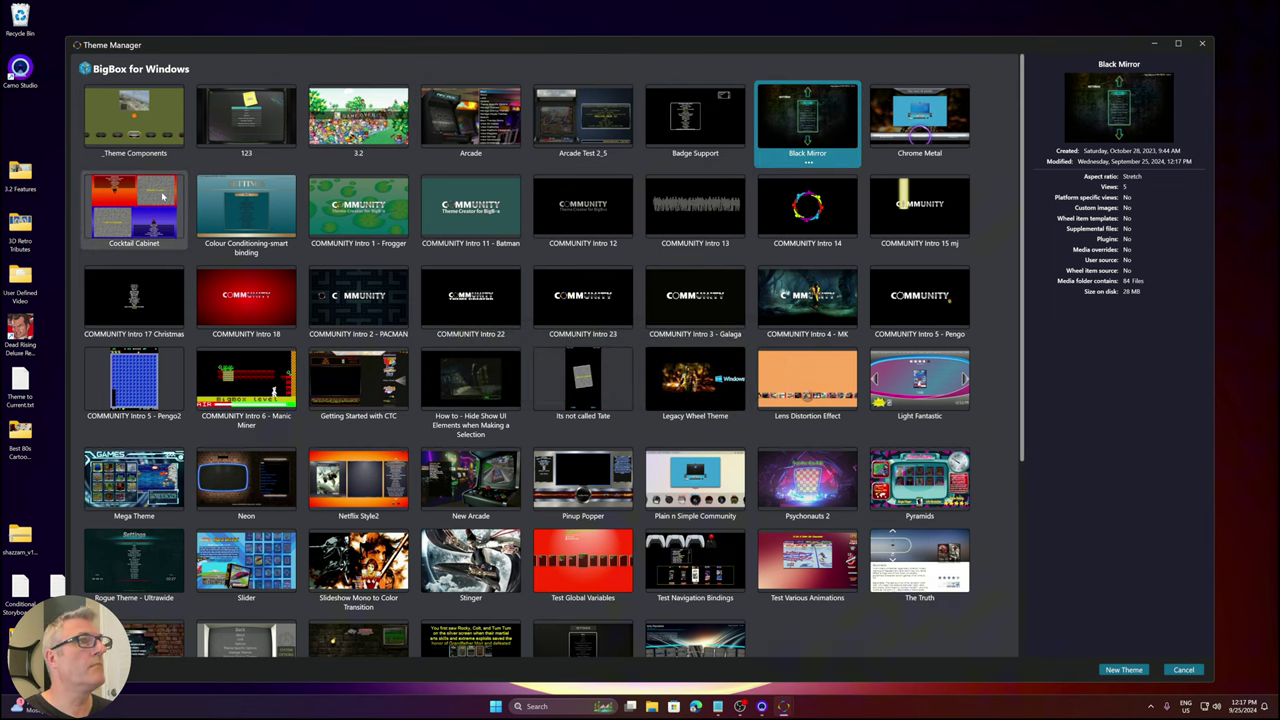
Duplicate the Test Global Variables theme as 'Test Global Variables too'.
scroll(603, 390, down, 1)
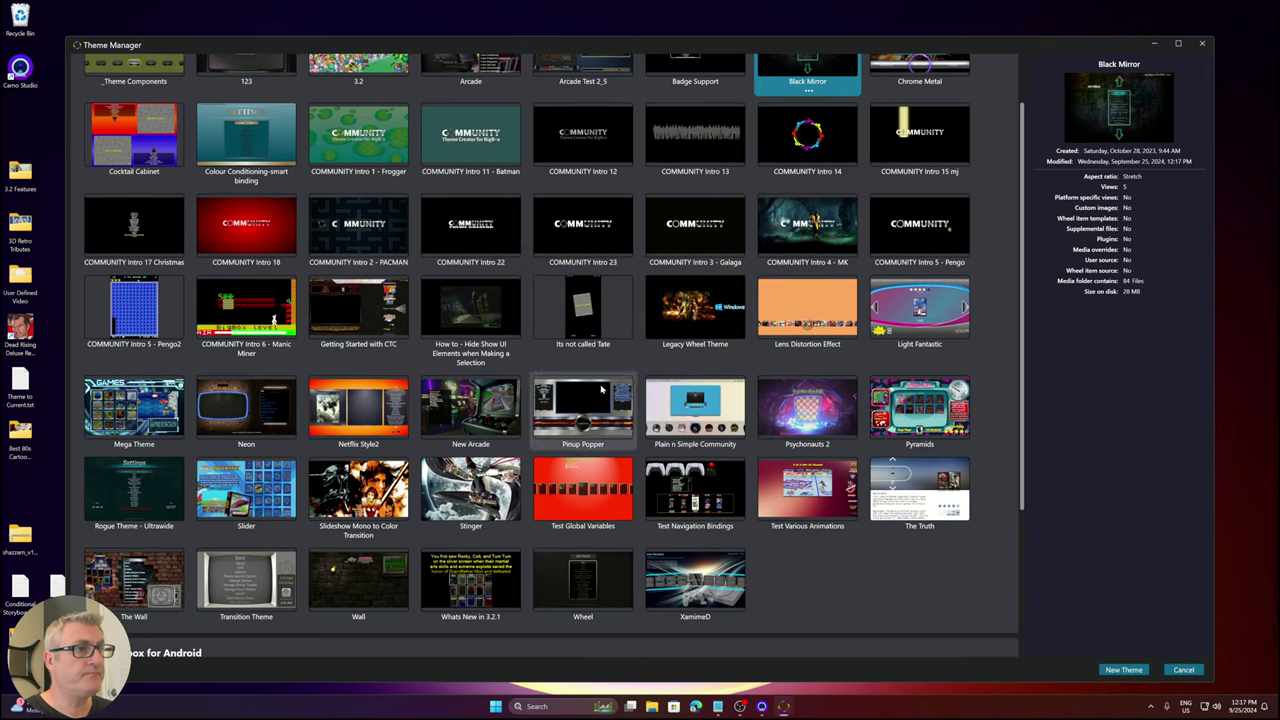
click(585, 535)
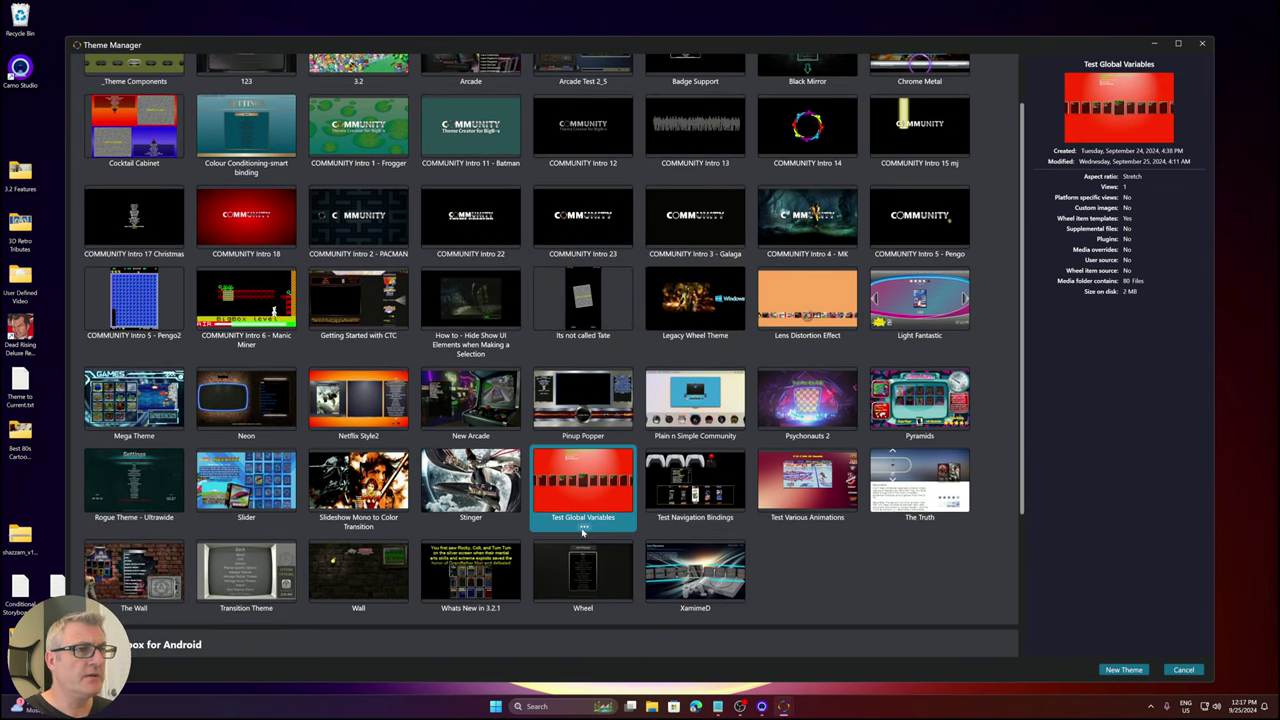
click(583, 532)
click(619, 573)
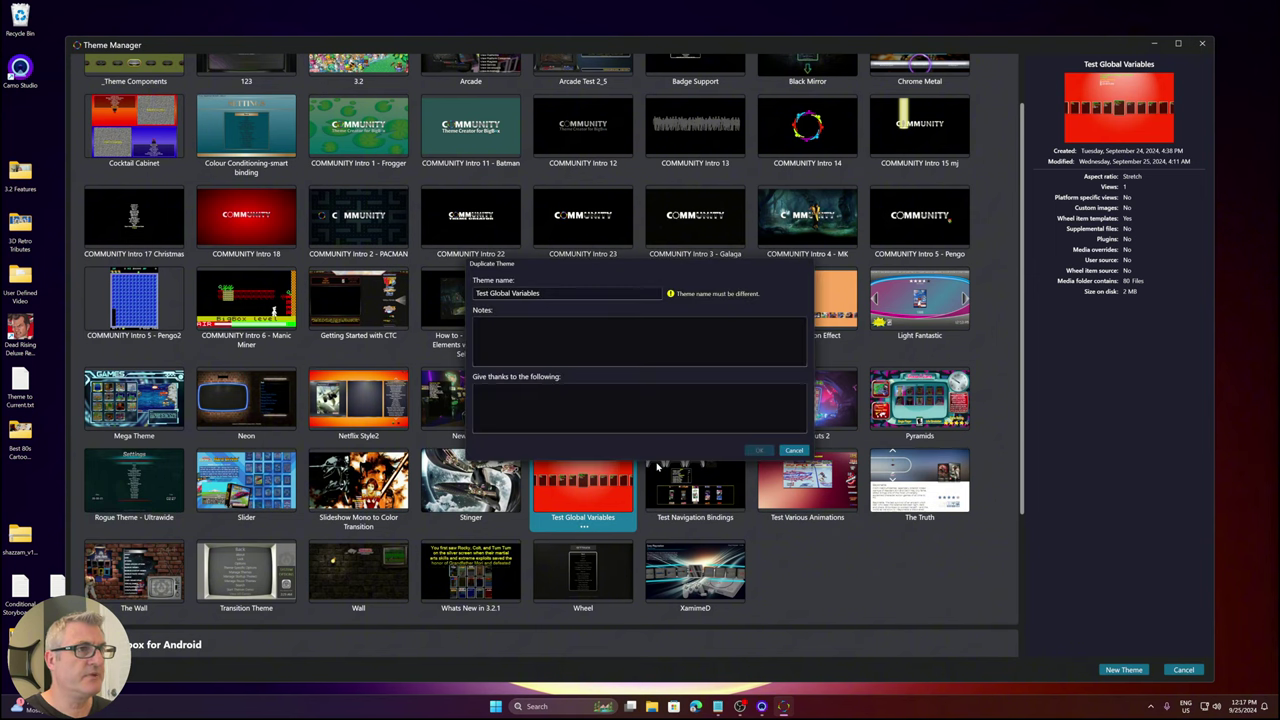
text(too)
key(Return)
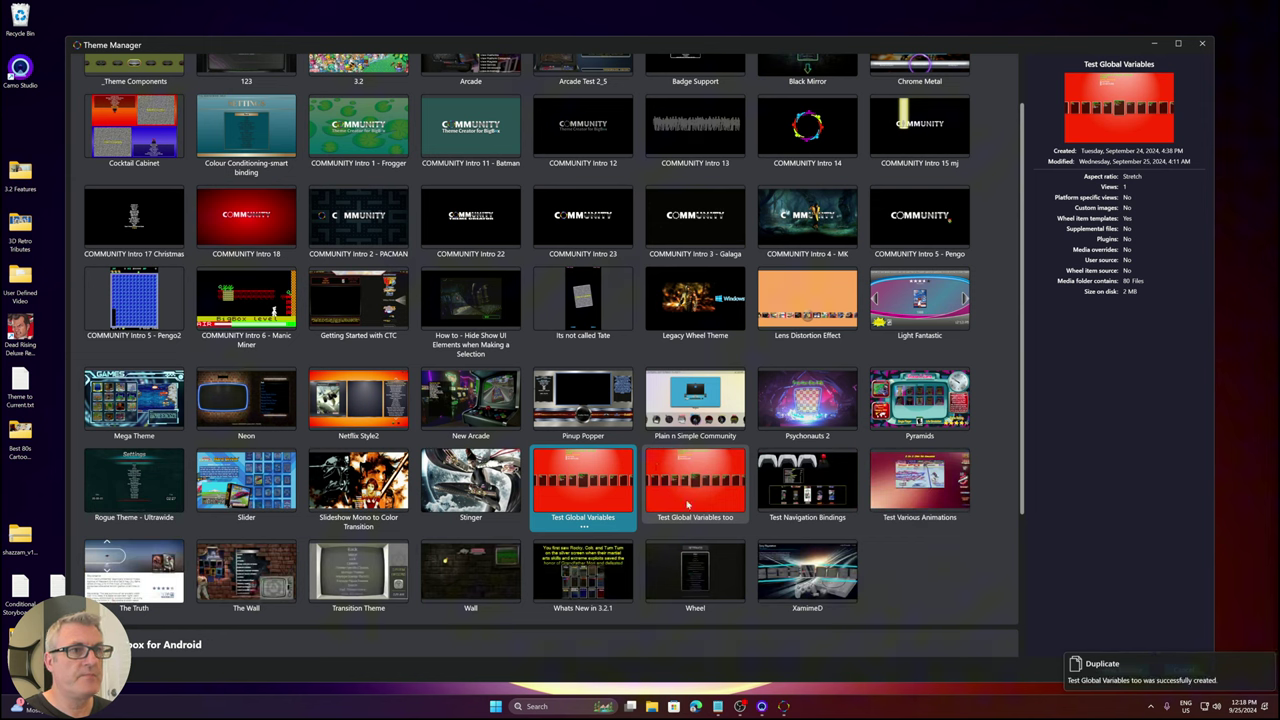
Delete the 'Test Global Variables too' copy, confirming with Yes.
click(687, 498)
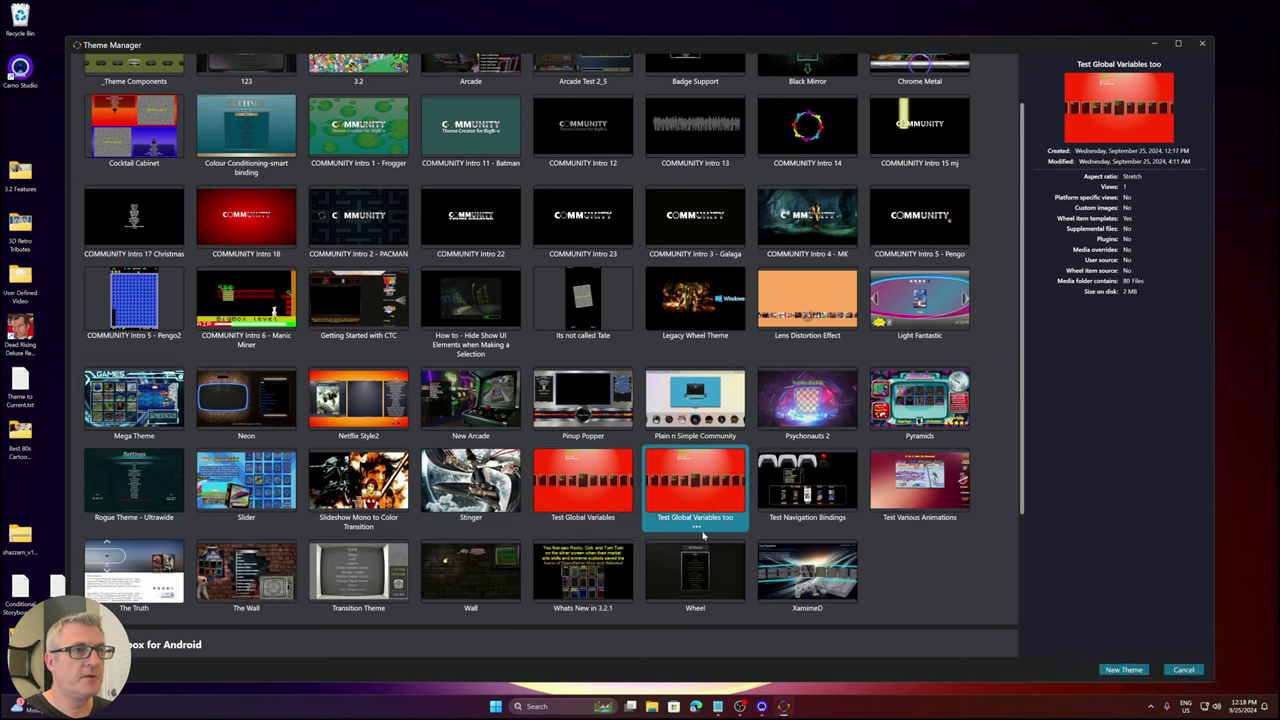
click(697, 527)
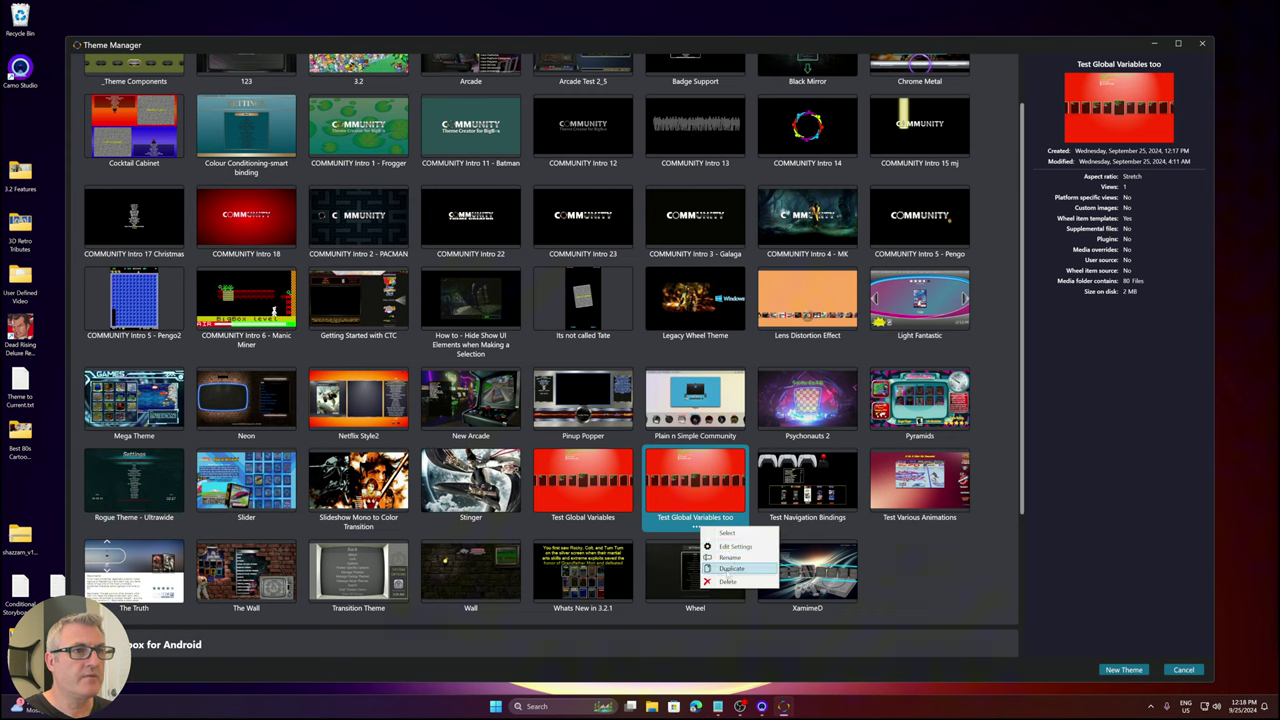
click(727, 581)
click(650, 368)
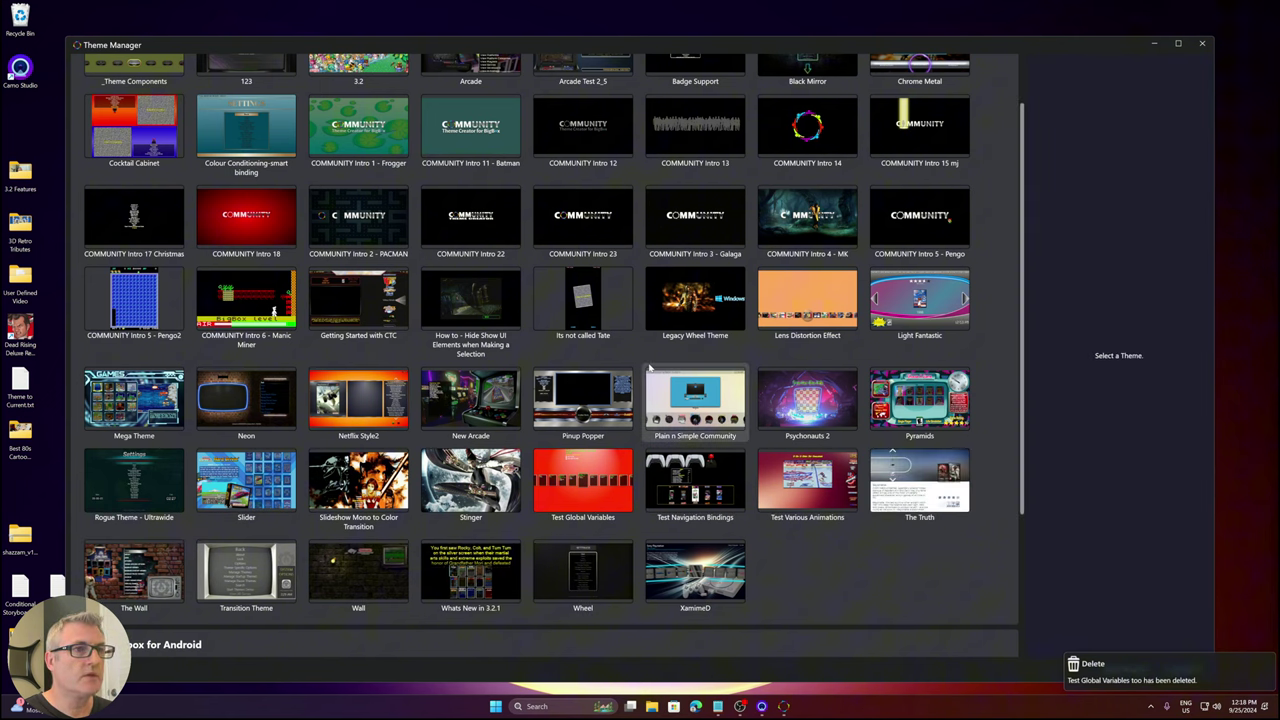
click(571, 518)
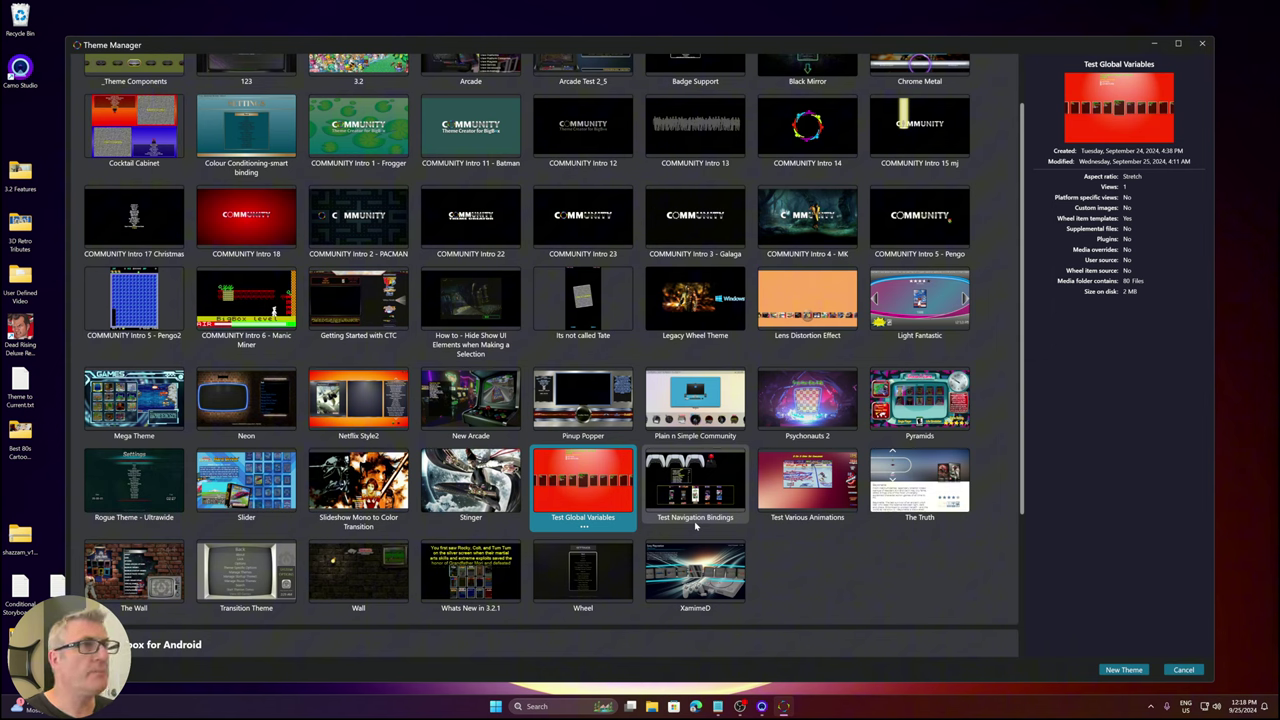
double_click(630, 485)
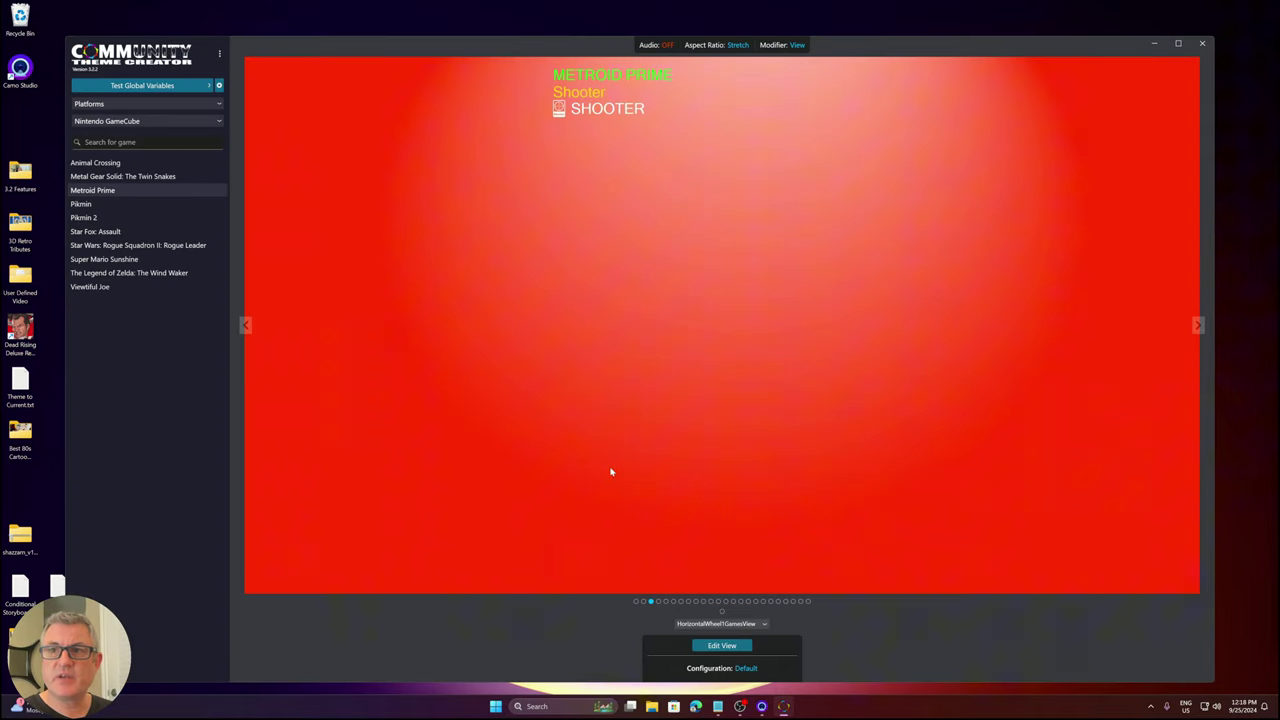
click(182, 86)
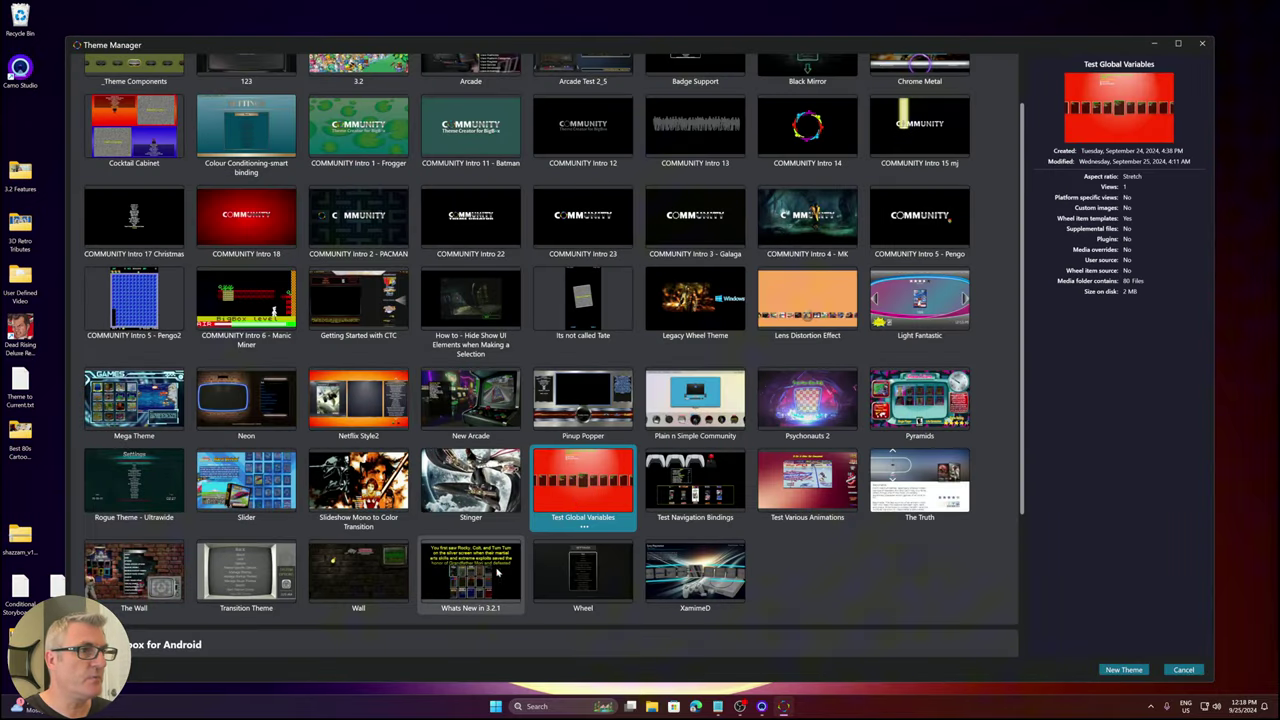
Open the Whats New in 3.2.1 theme and show its HorizontalWheel3GamesView GameCube wheel.
double_click(490, 577)
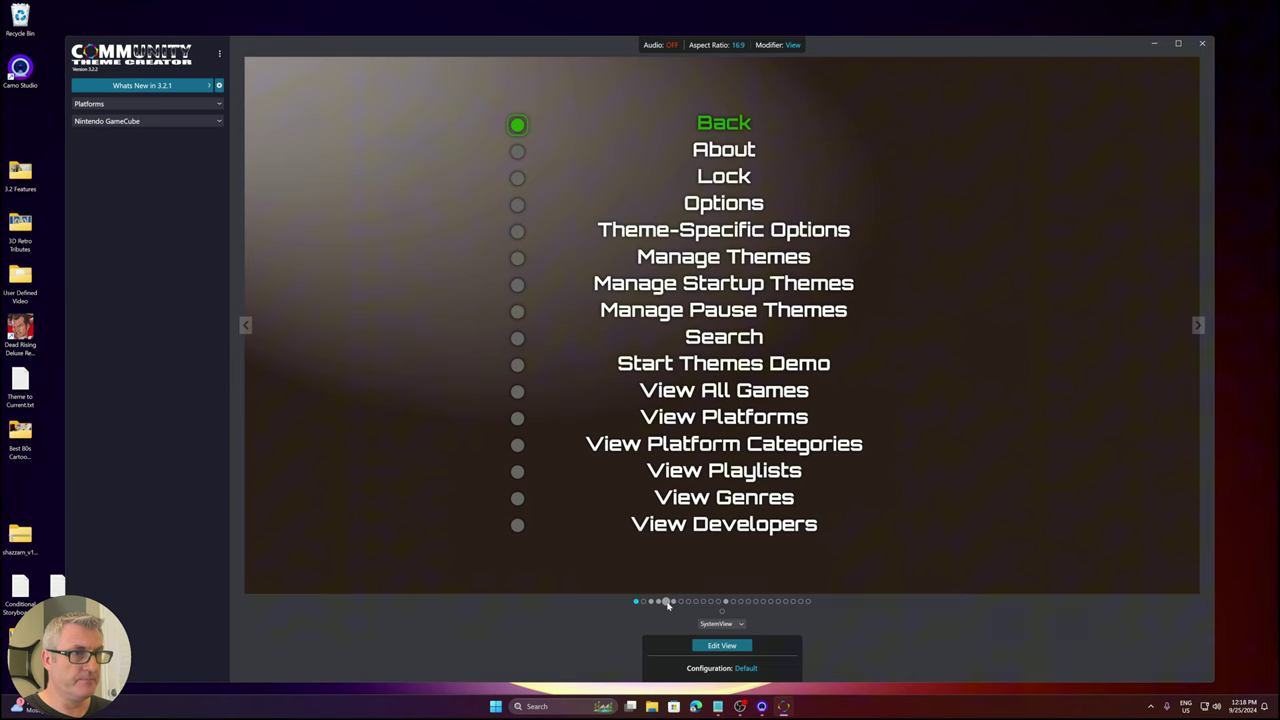
click(666, 601)
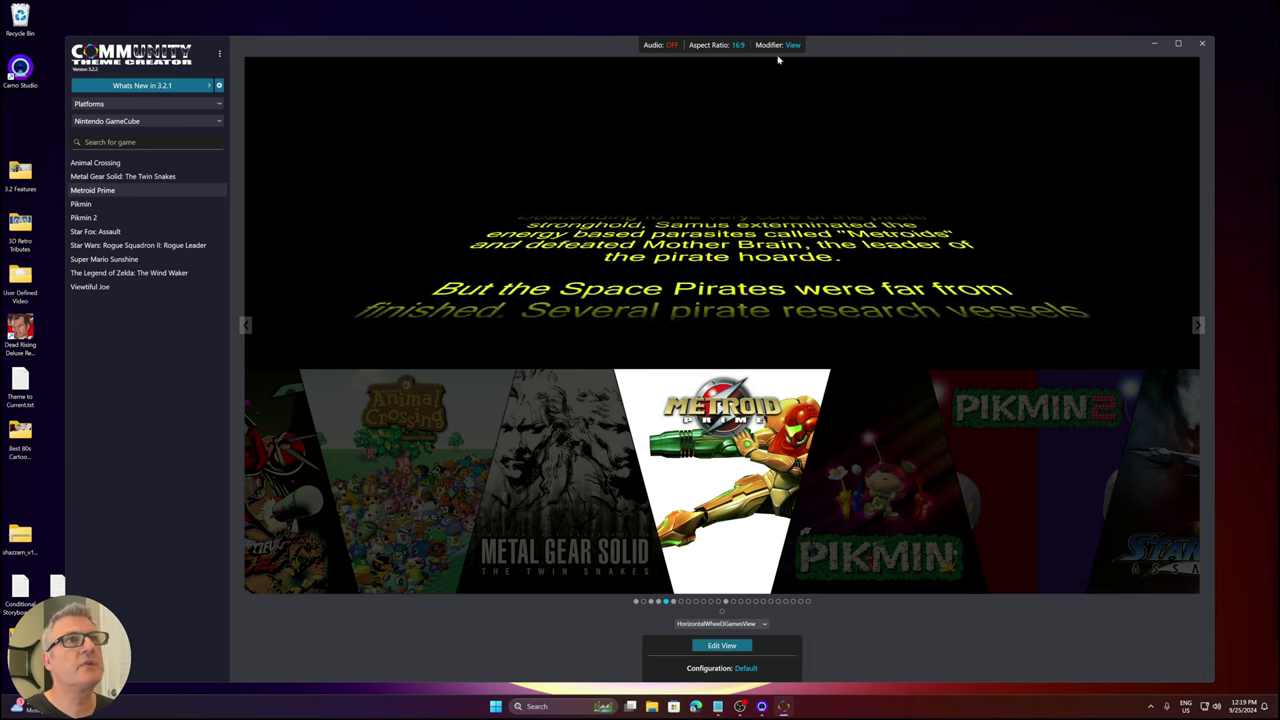
Step through wheel templates GameWheelItem12 and 11 to GameWheelItem9, opening and discarding its editor.
mouse_move(785, 47)
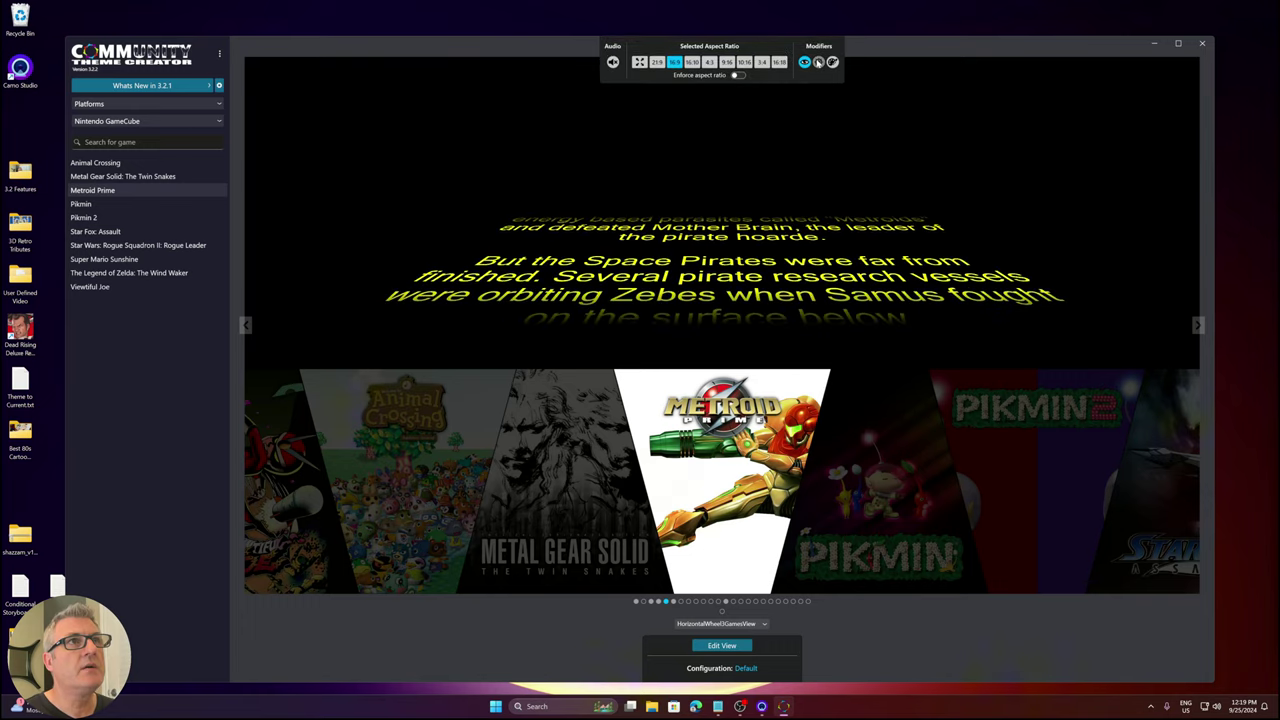
click(818, 62)
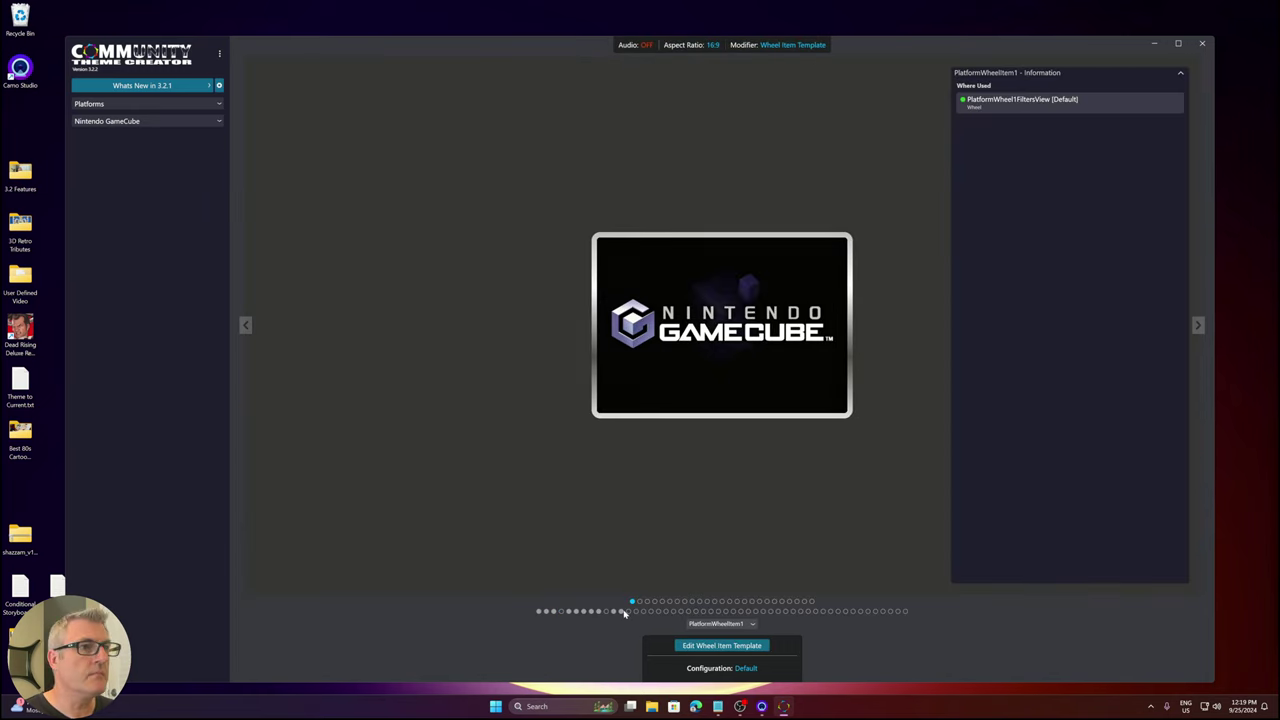
click(621, 611)
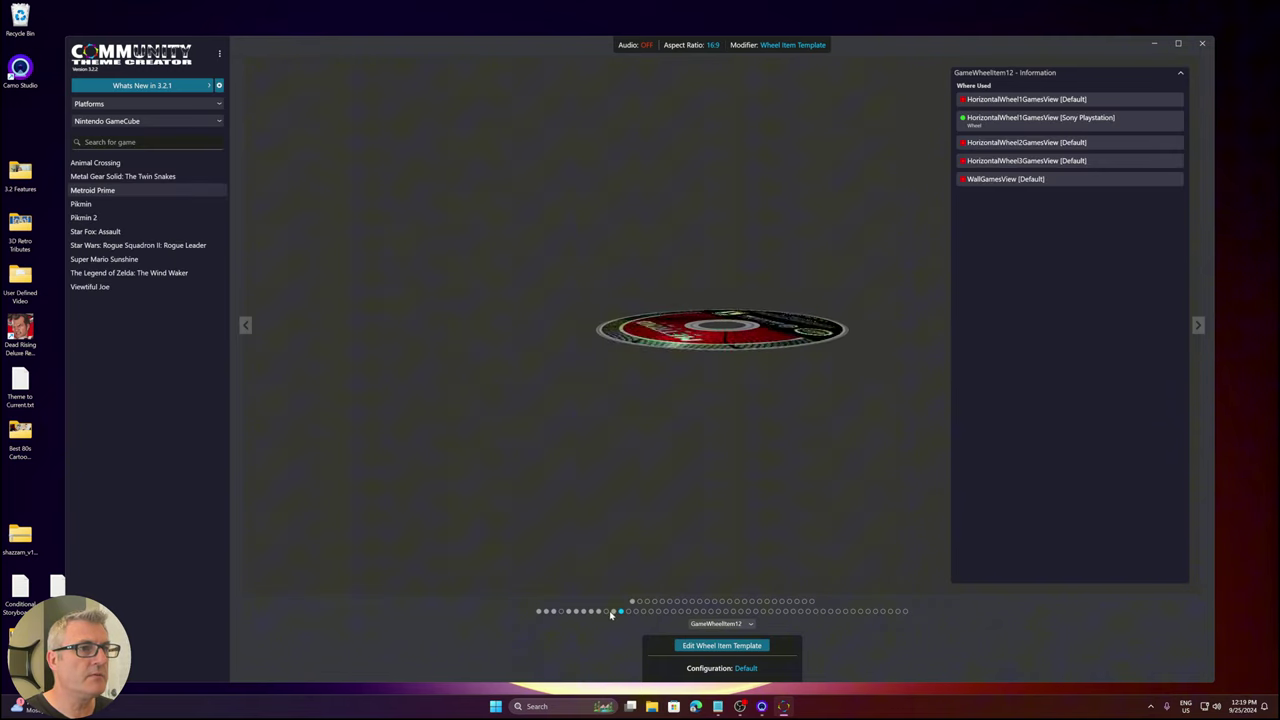
click(613, 611)
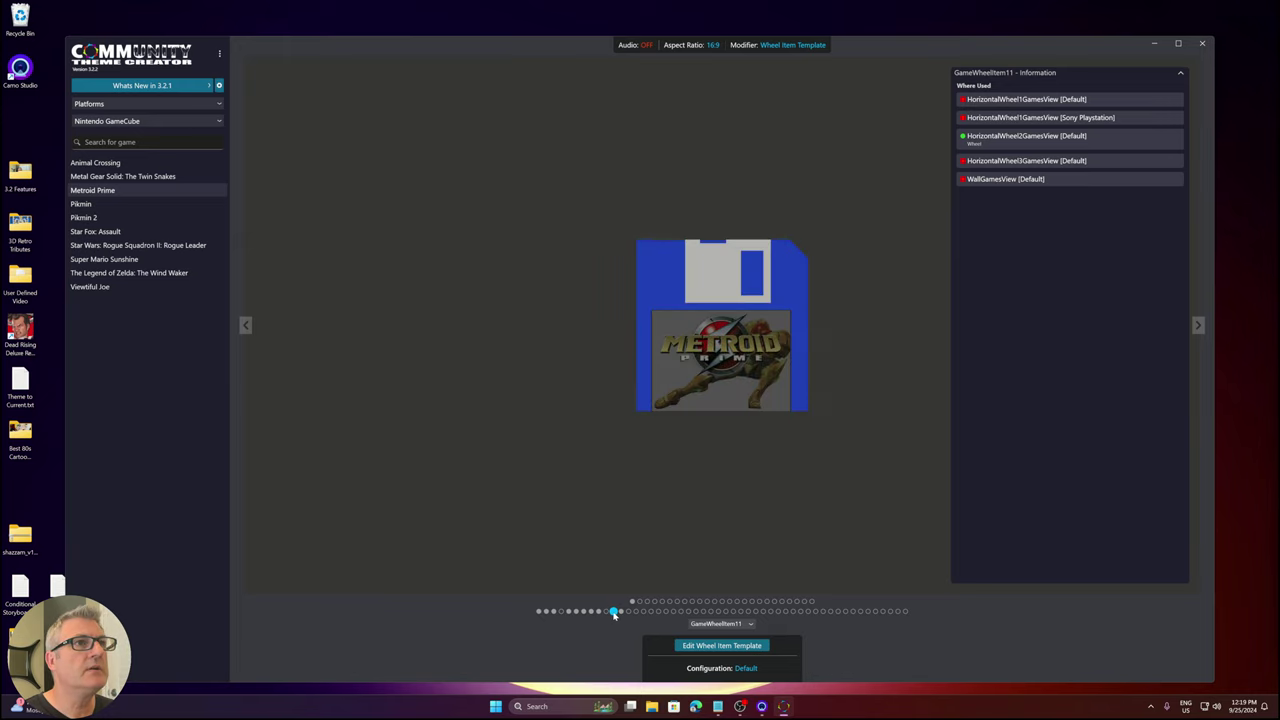
click(599, 611)
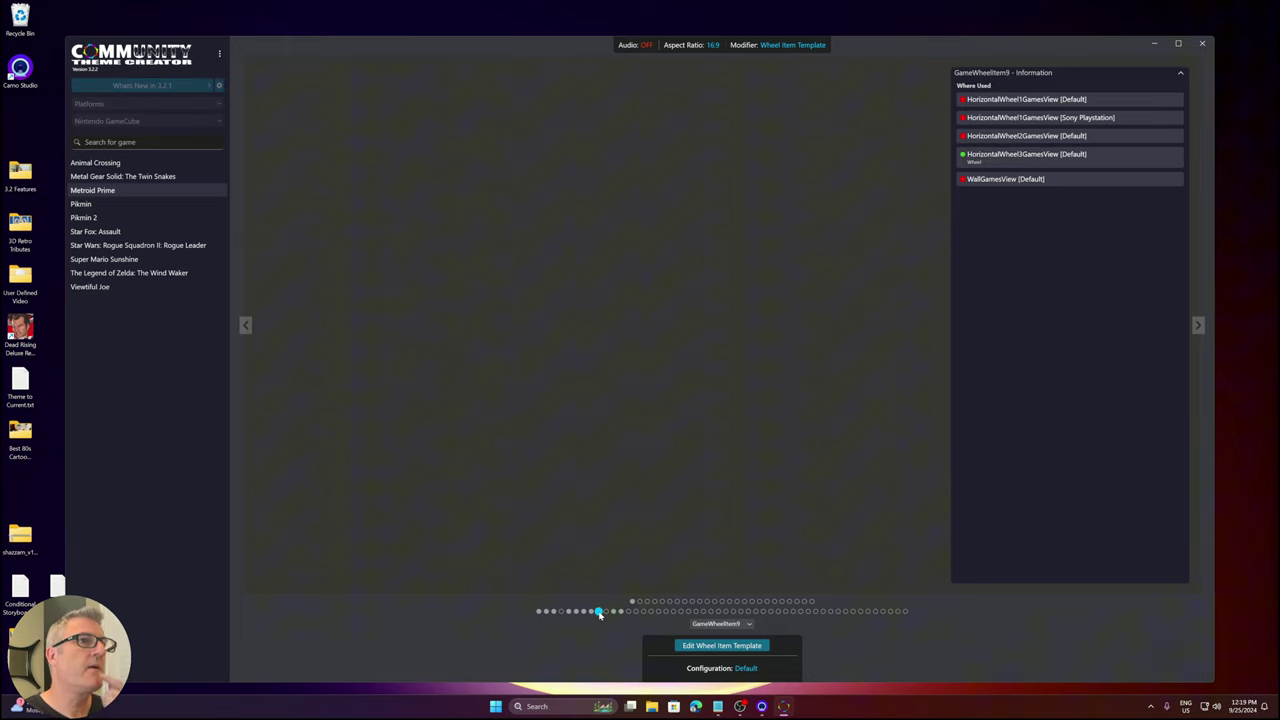
click(701, 648)
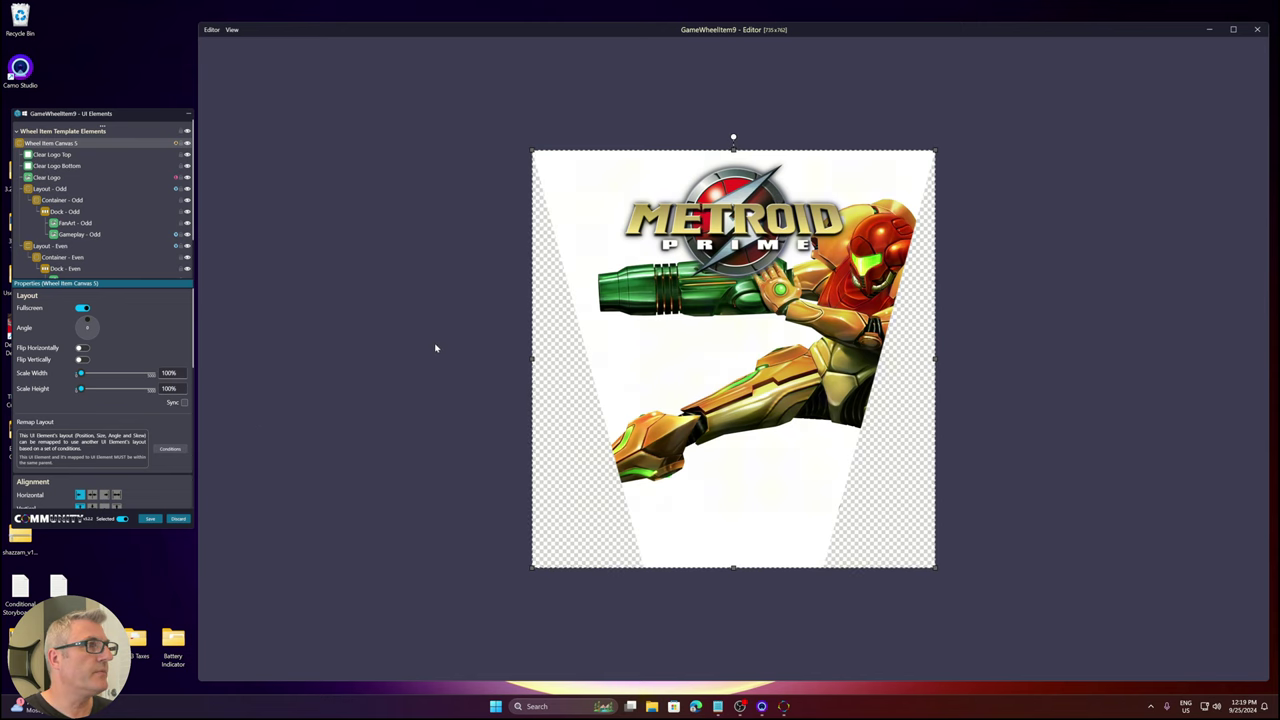
click(182, 520)
Preview Animal Crossing, Twin Snakes, Pikmin, Star Fox: Assault, then Super Mario Sunshine.
click(99, 163)
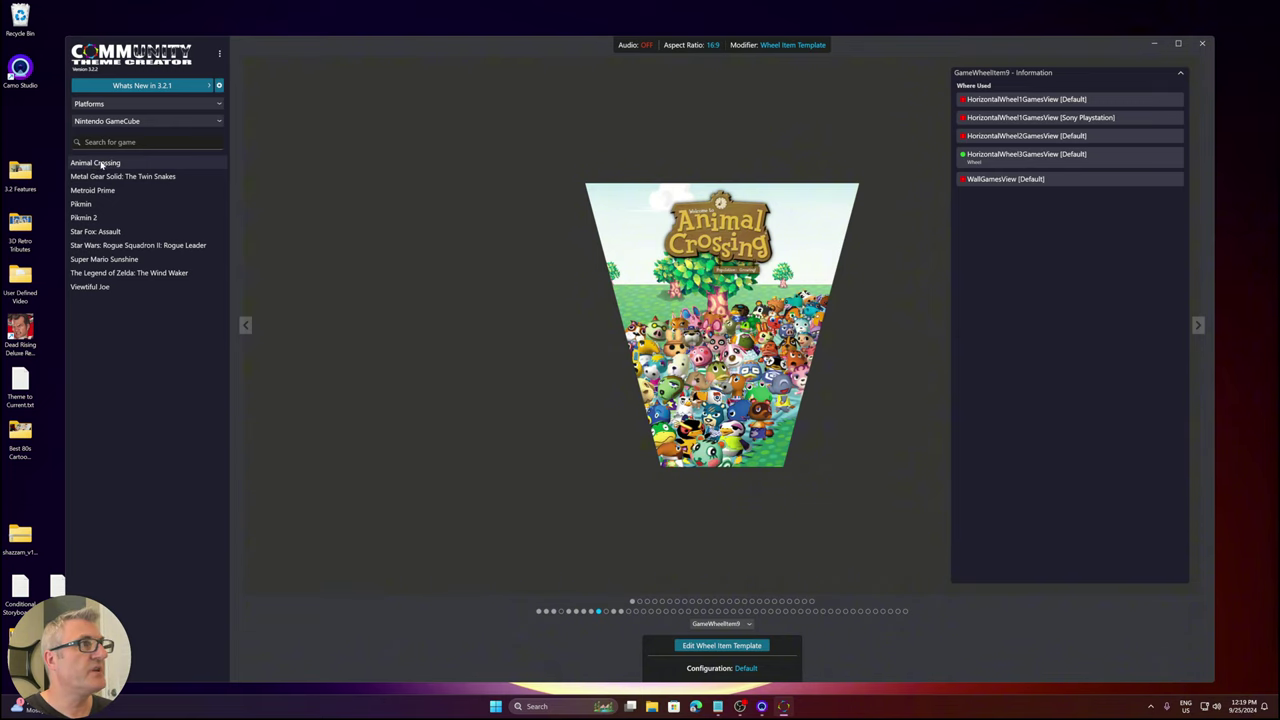
click(105, 178)
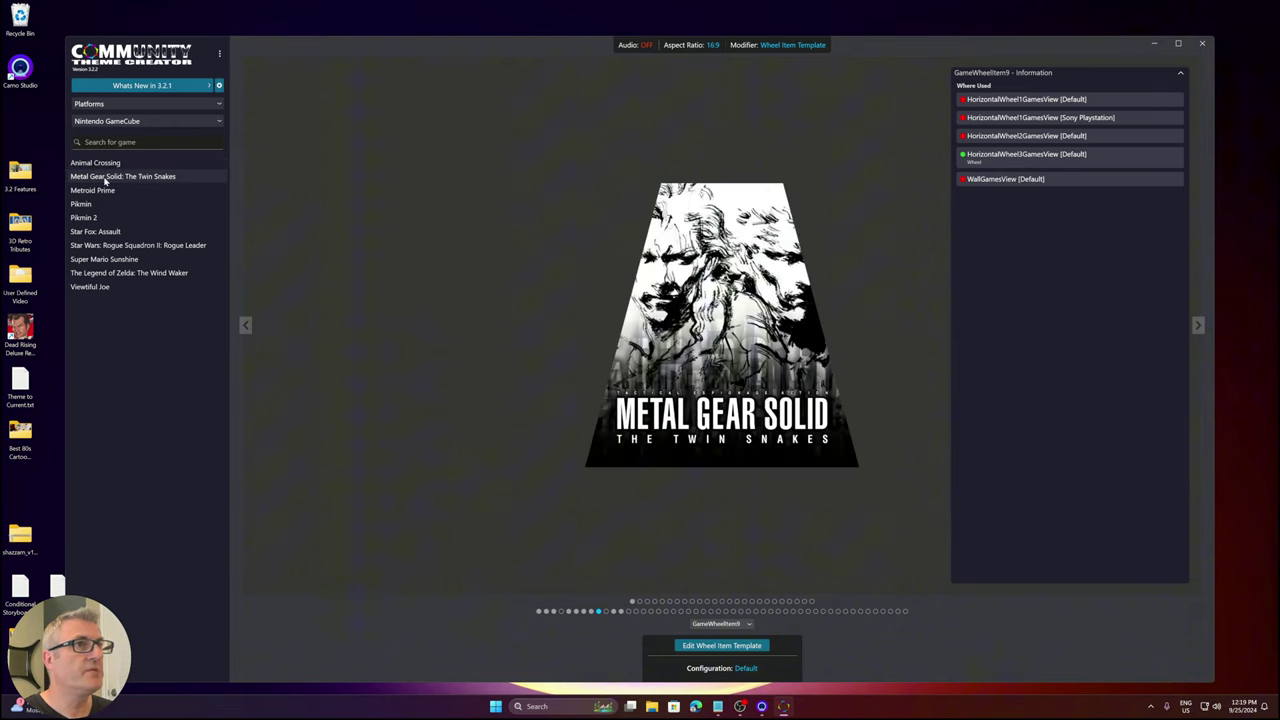
click(104, 190)
click(104, 204)
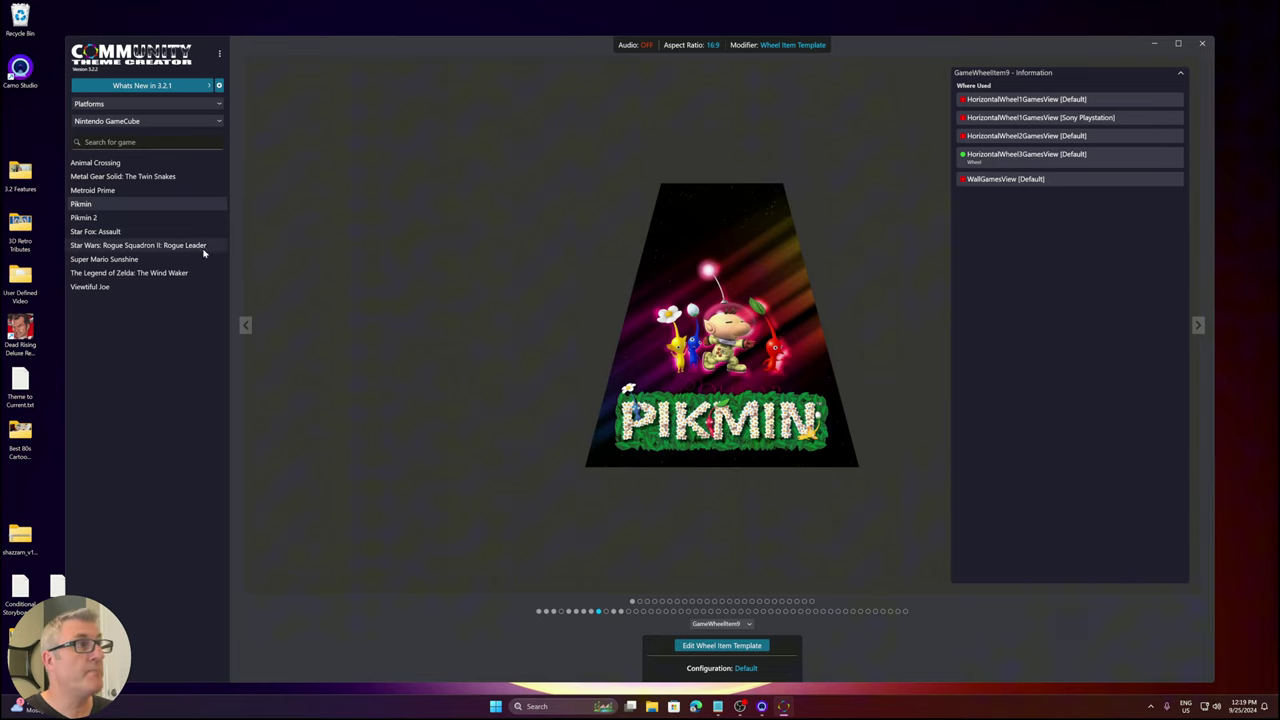
click(90, 218)
click(95, 233)
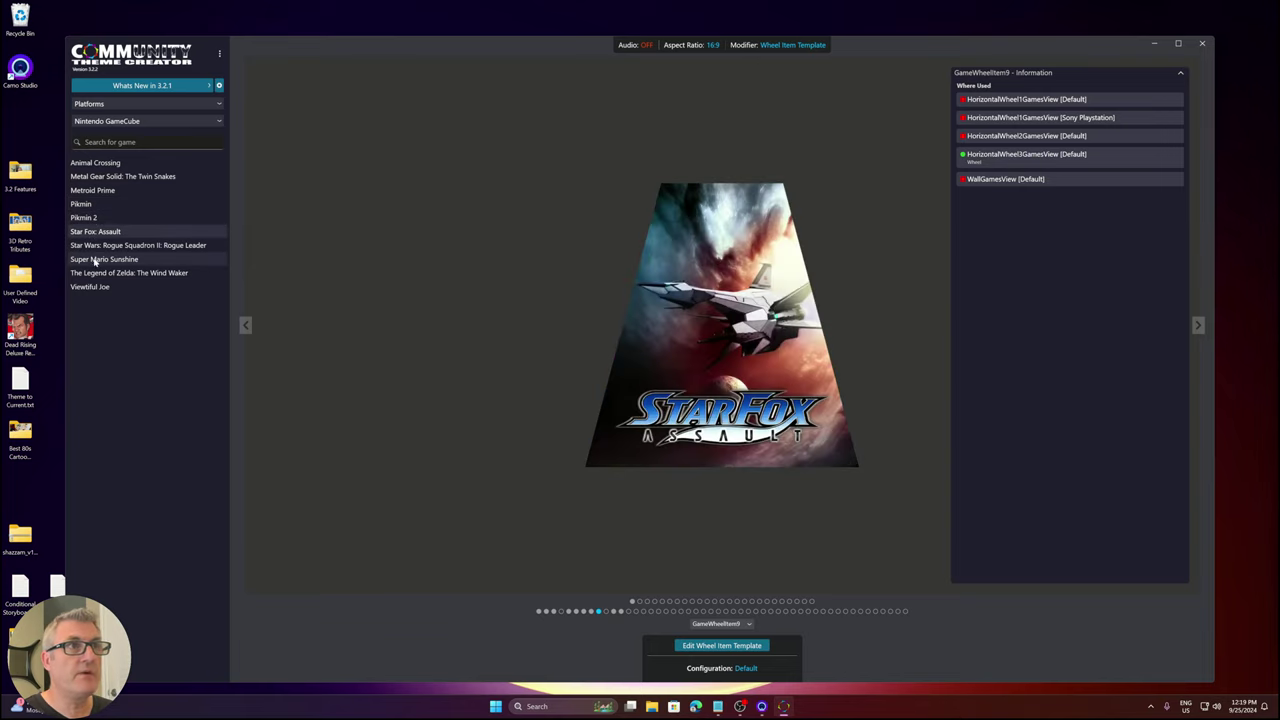
click(97, 260)
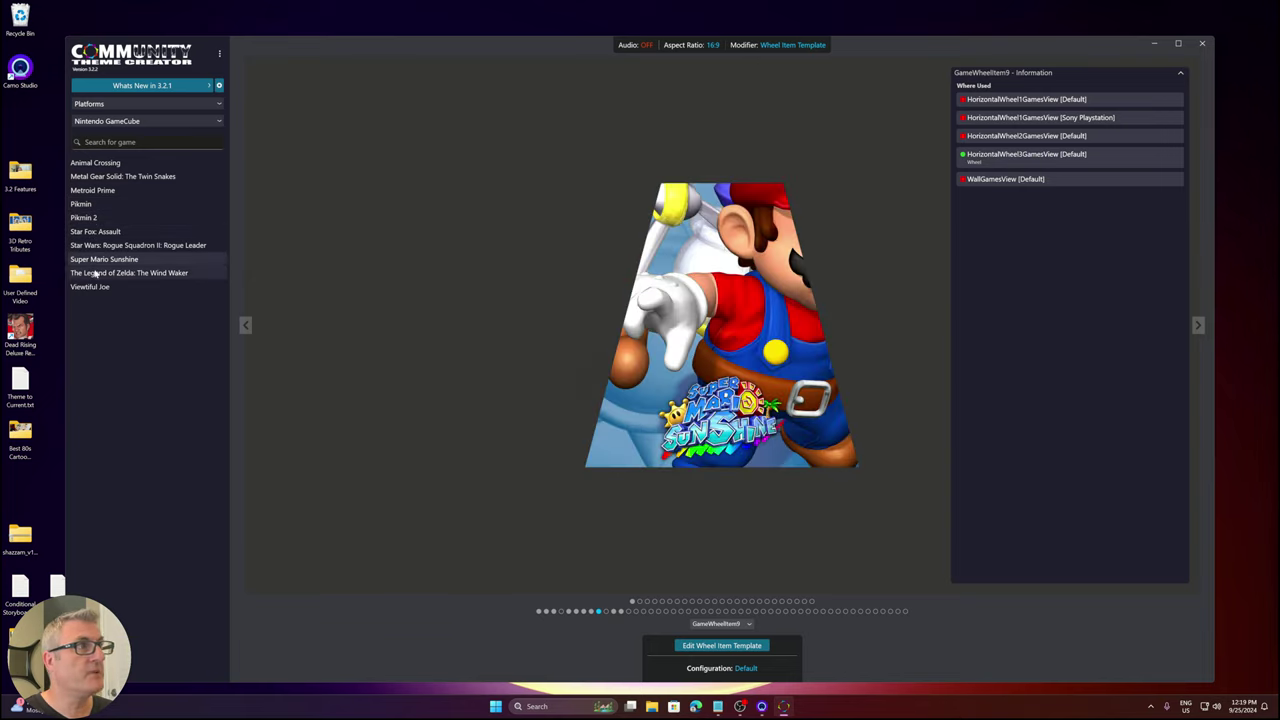
Edit the GameWheelItem9 template and inspect the Clear Logo Top and Clear Logo Bottom layout properties.
click(714, 646)
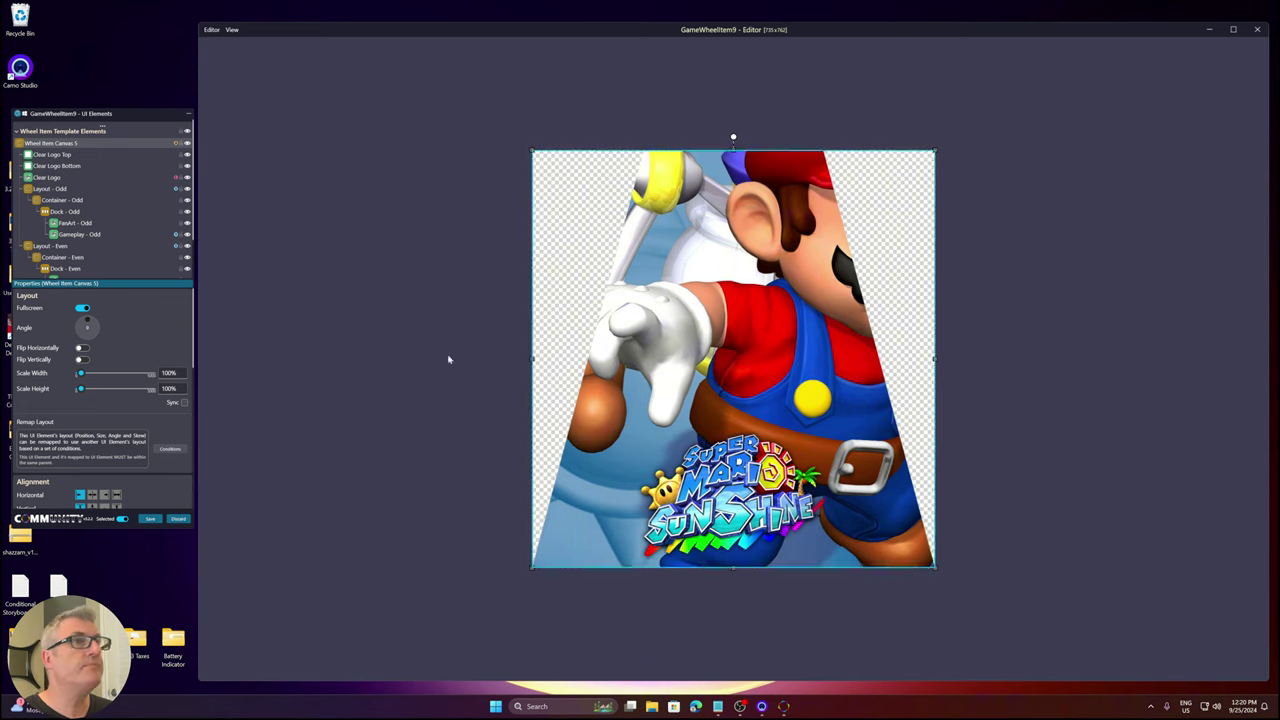
click(55, 157)
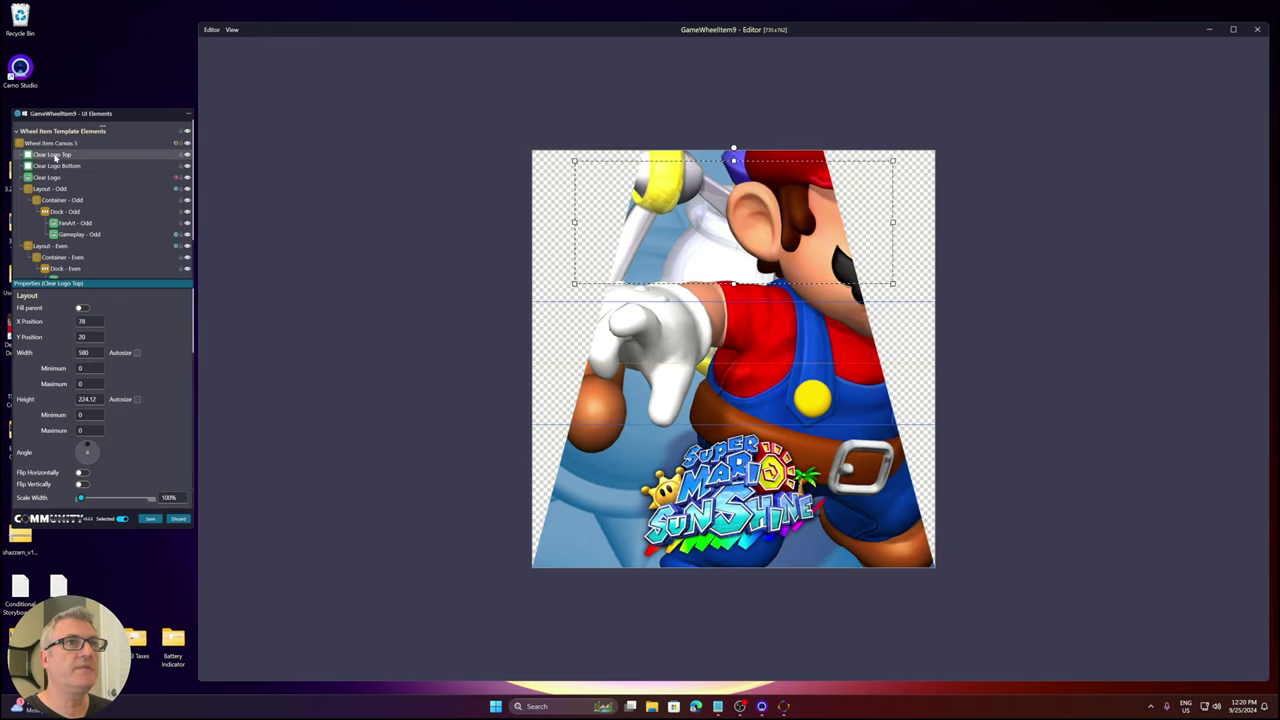
click(58, 168)
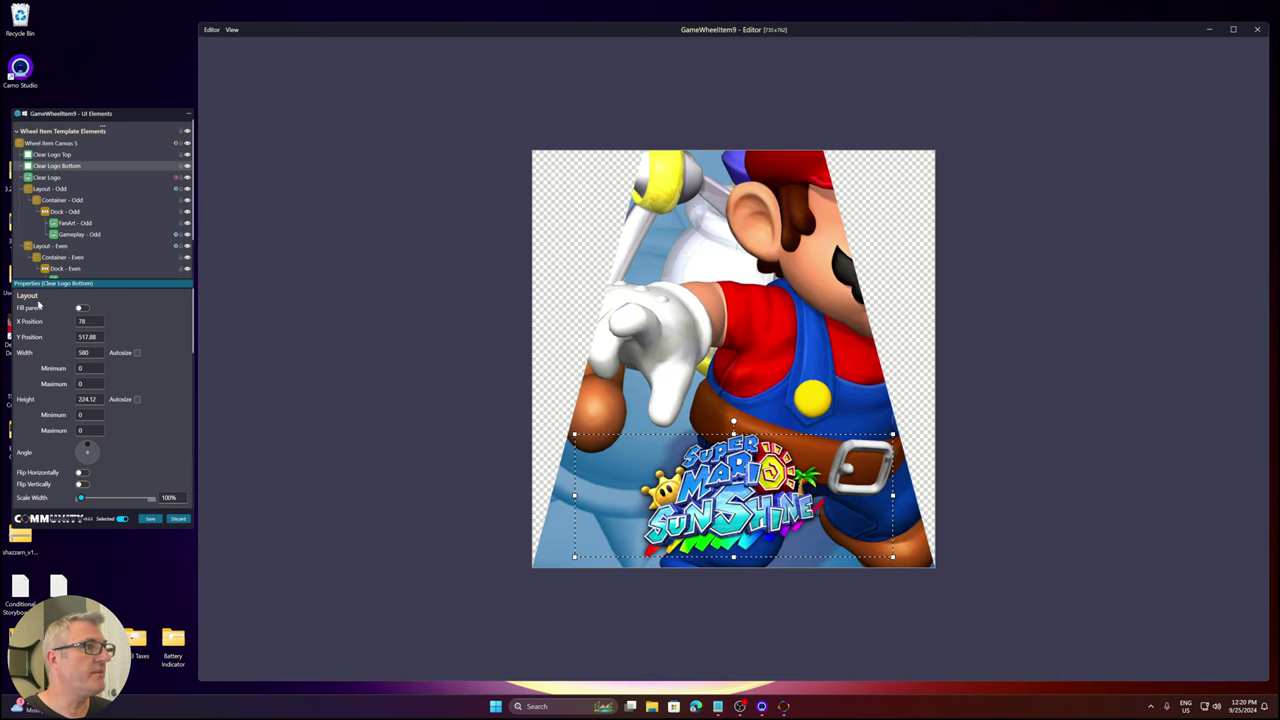
scroll(26, 376, down, 1)
scroll(26, 376, down, 10)
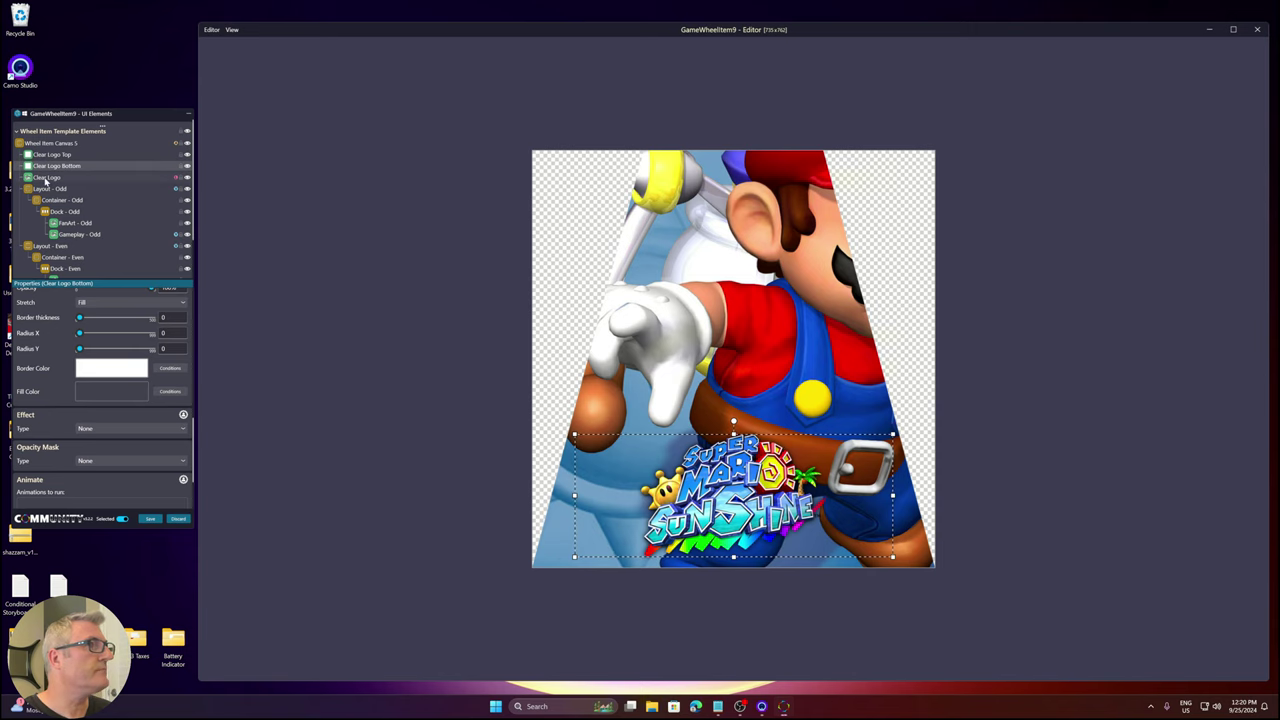
click(46, 178)
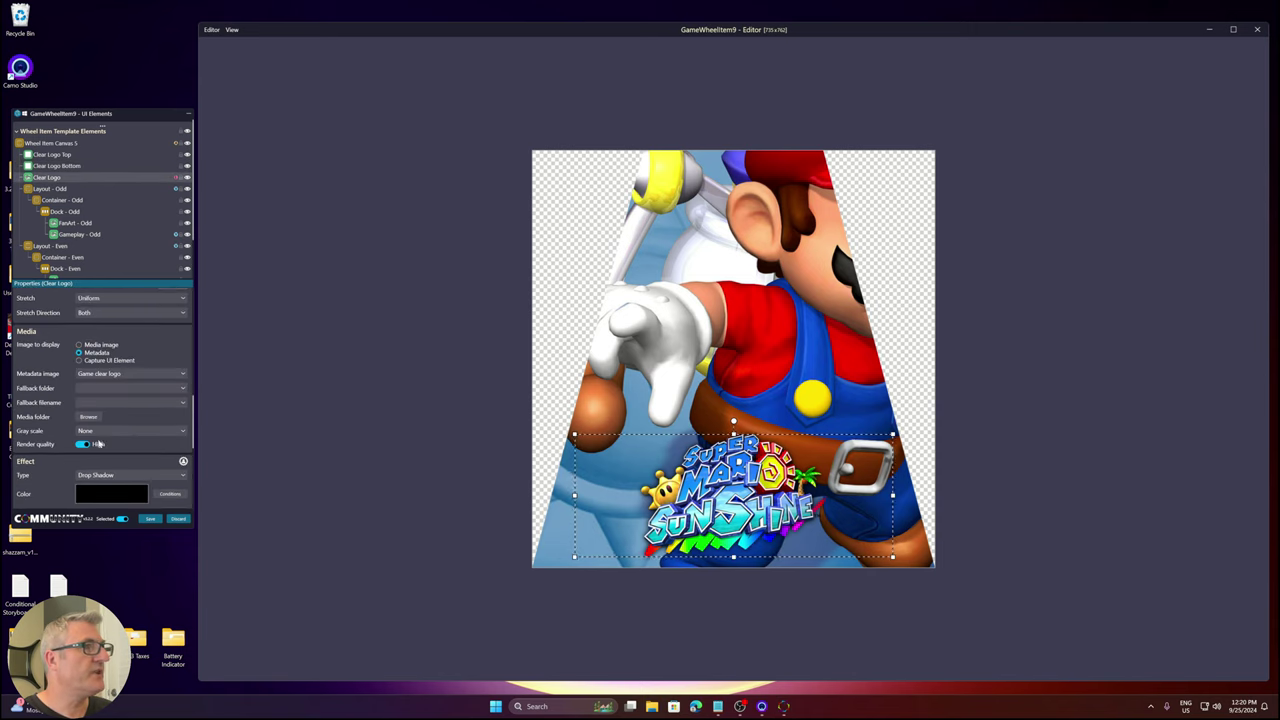
scroll(108, 441, up, 5)
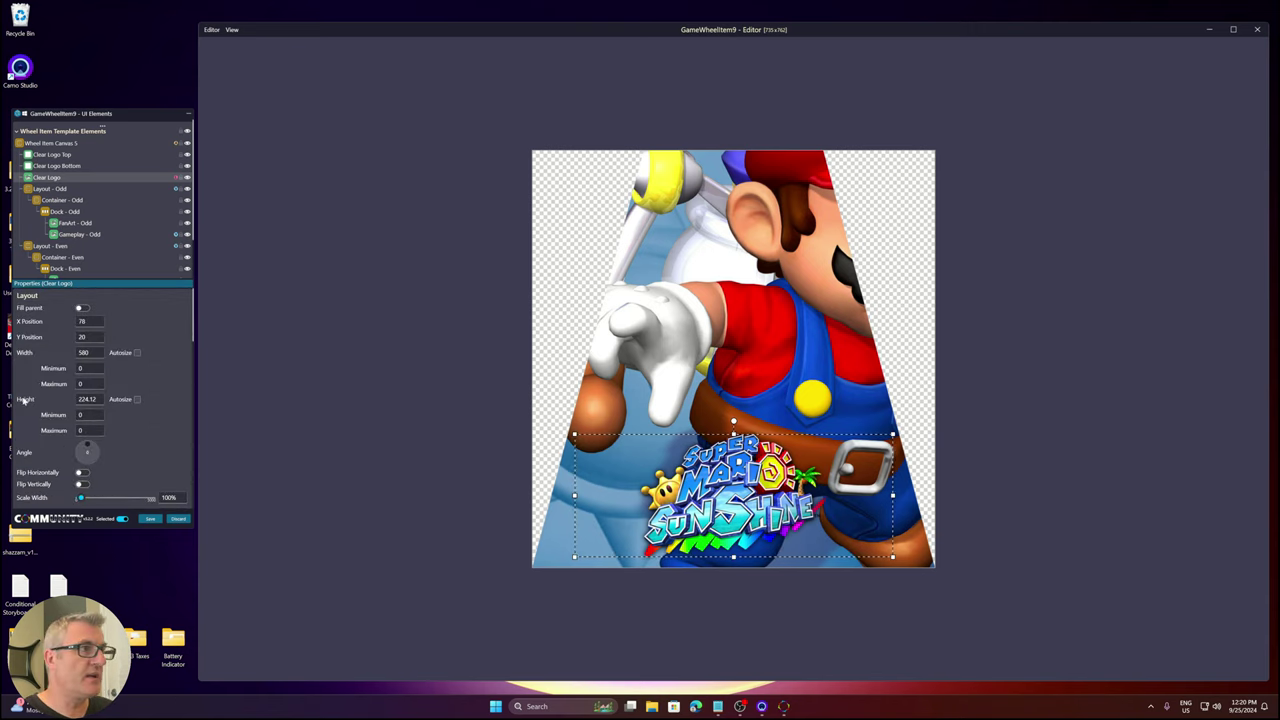
scroll(40, 398, down, 5)
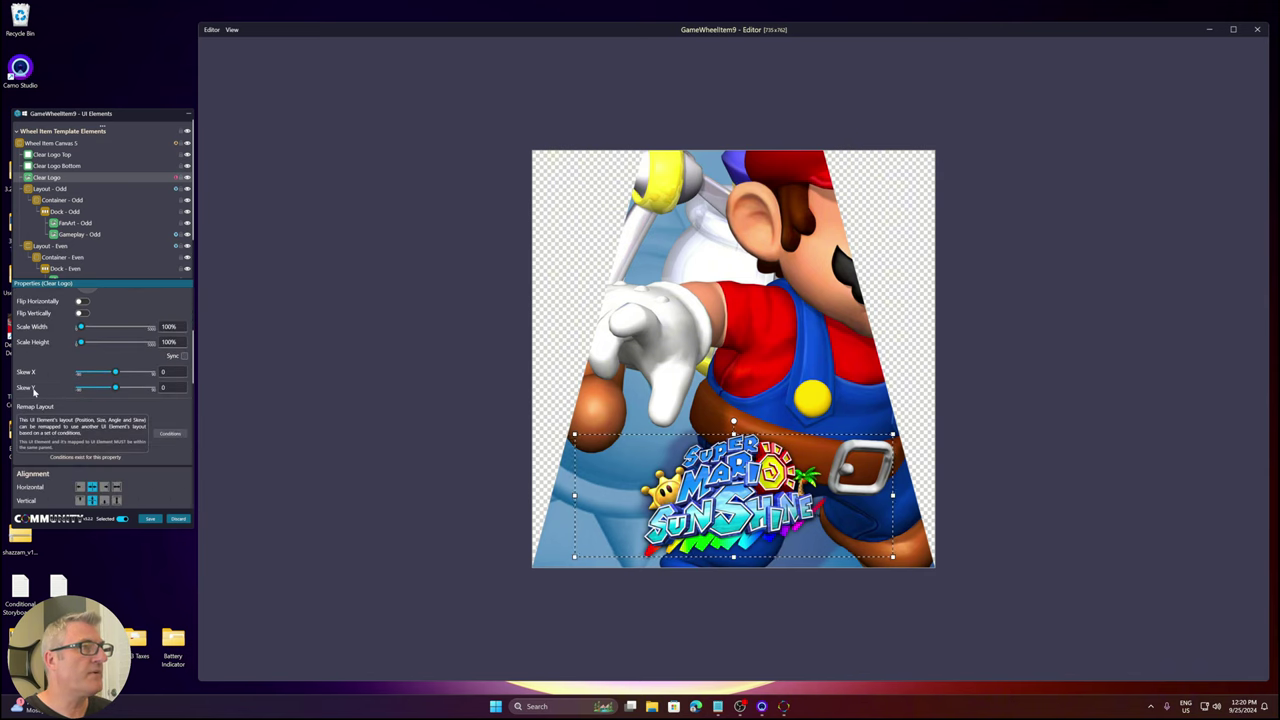
scroll(33, 392, down, 1)
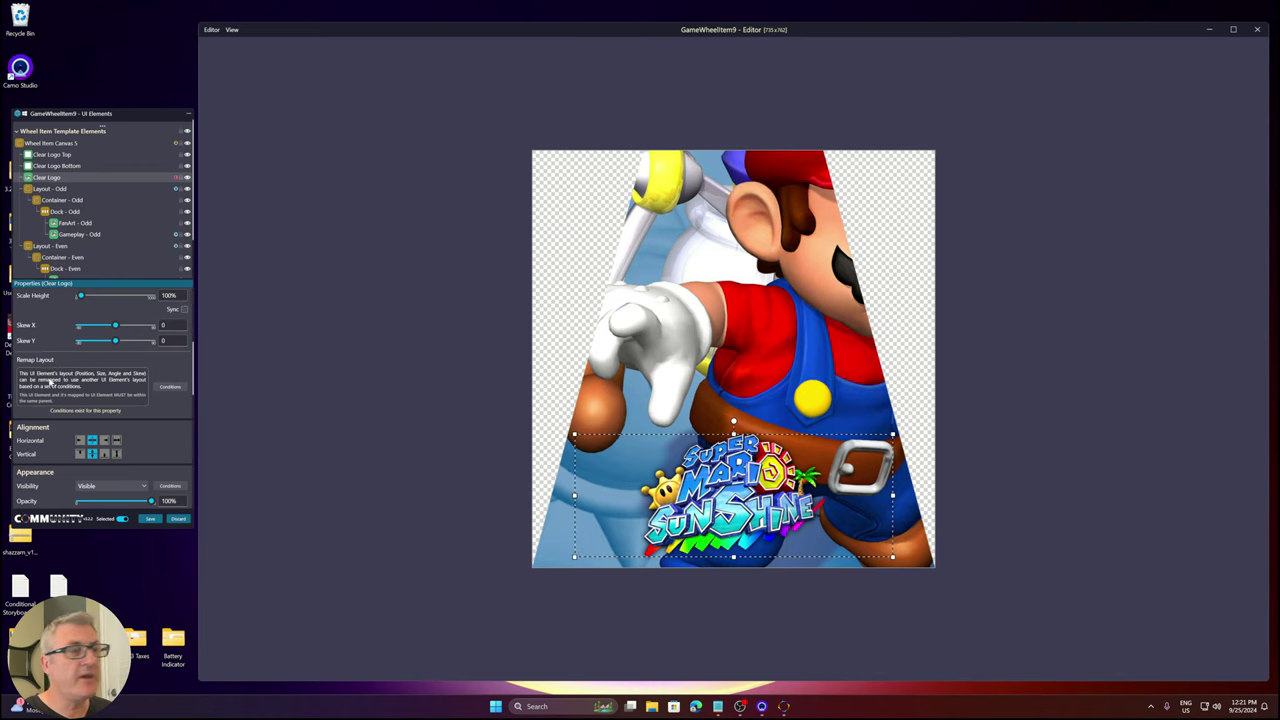
click(174, 386)
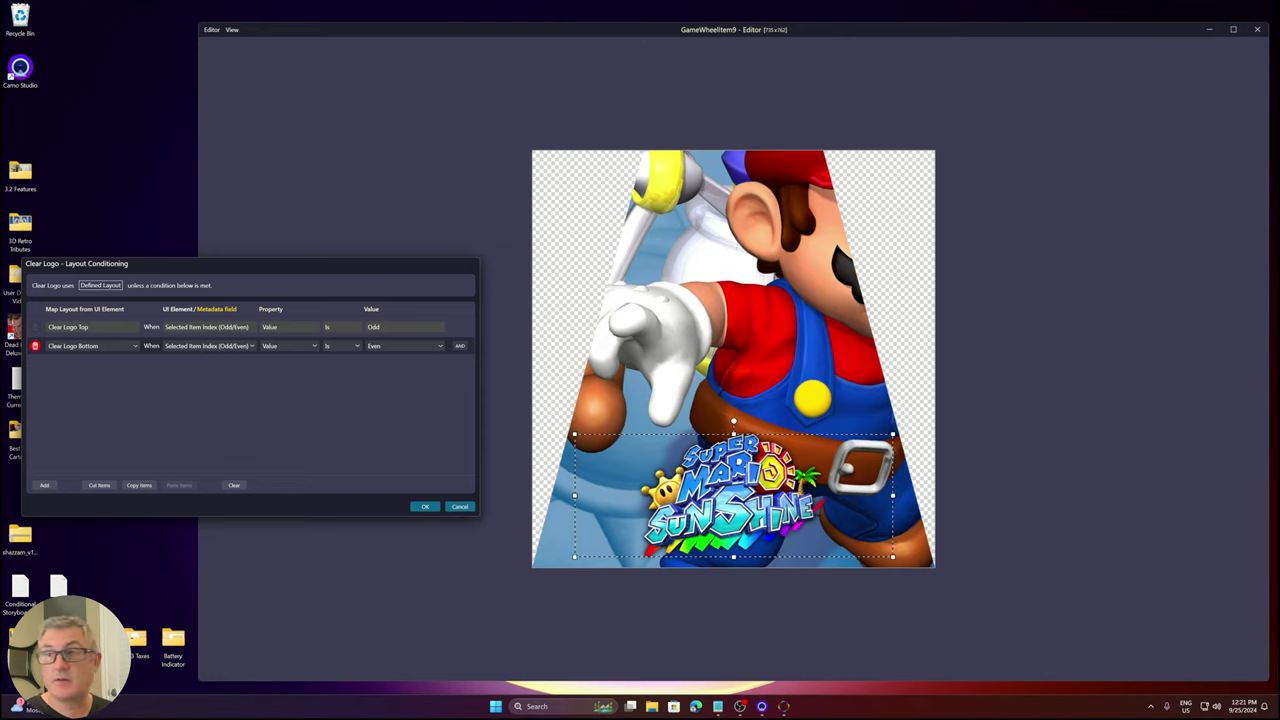
click(459, 507)
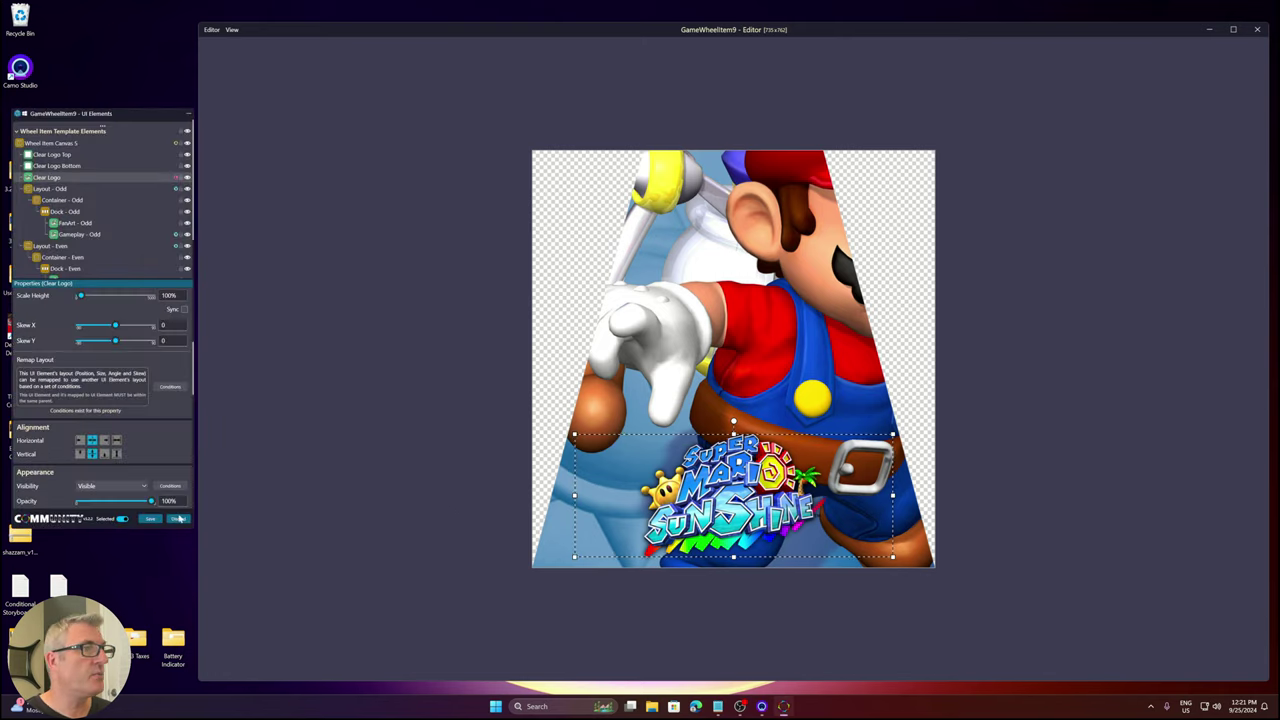
Discard the template editor and step from The Wind Waker through the GameCube games' cards.
click(172, 518)
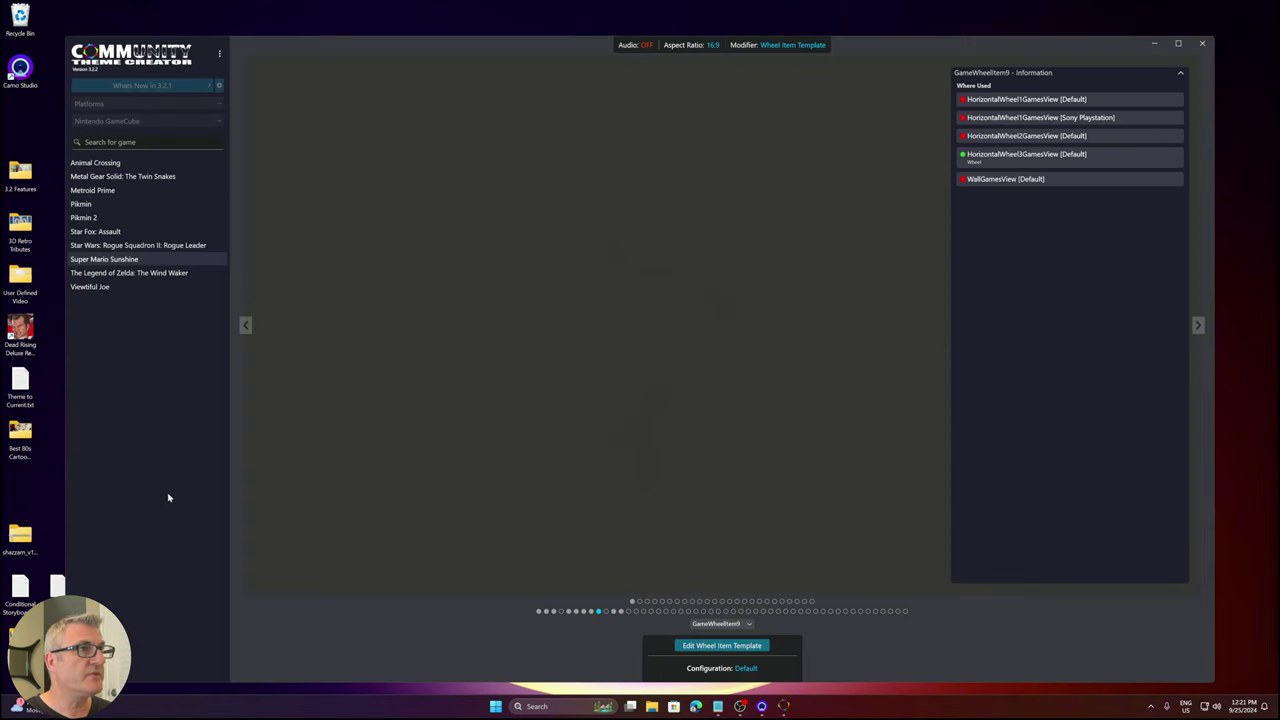
click(128, 272)
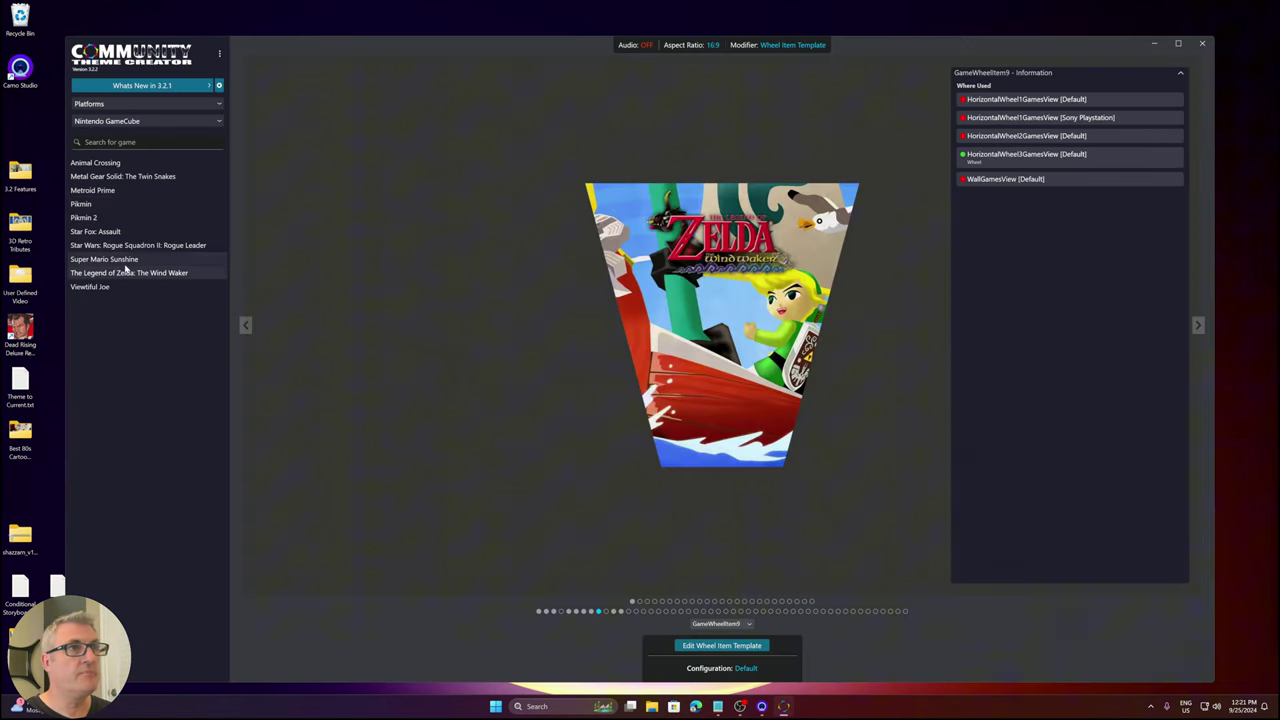
key(Up)
key(Up)
key(Up)
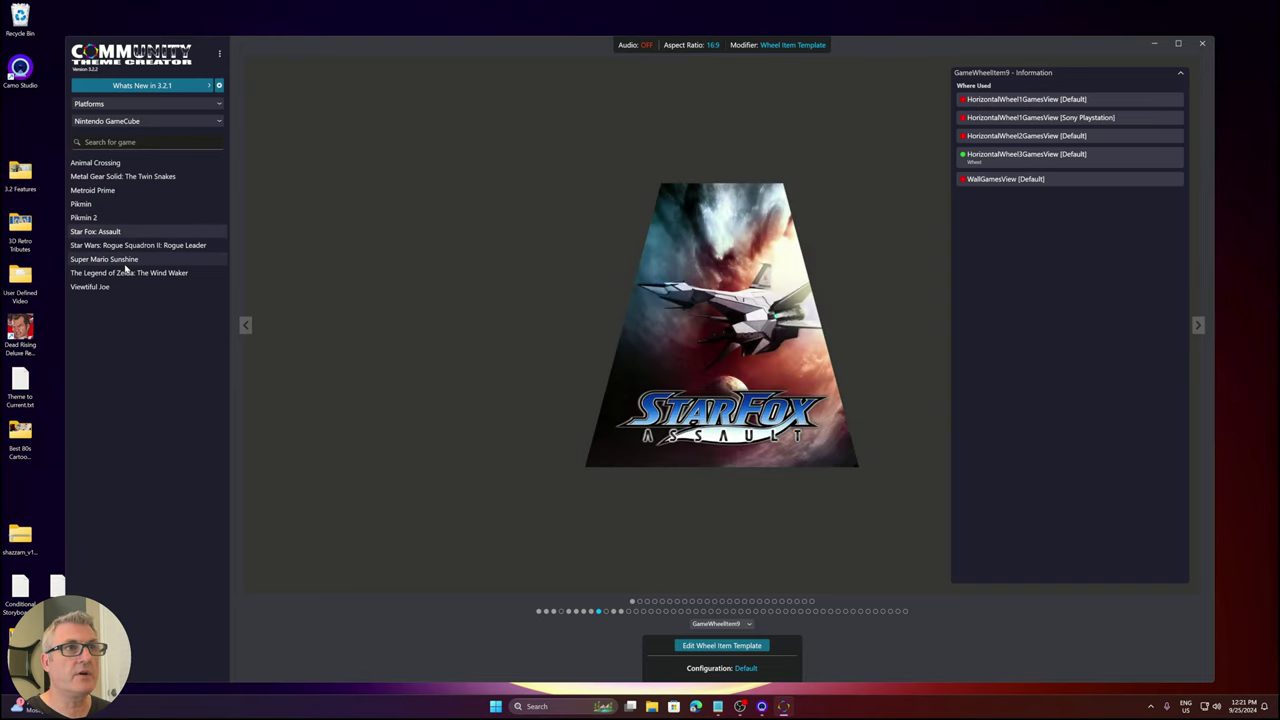
key(Up)
key(Up)
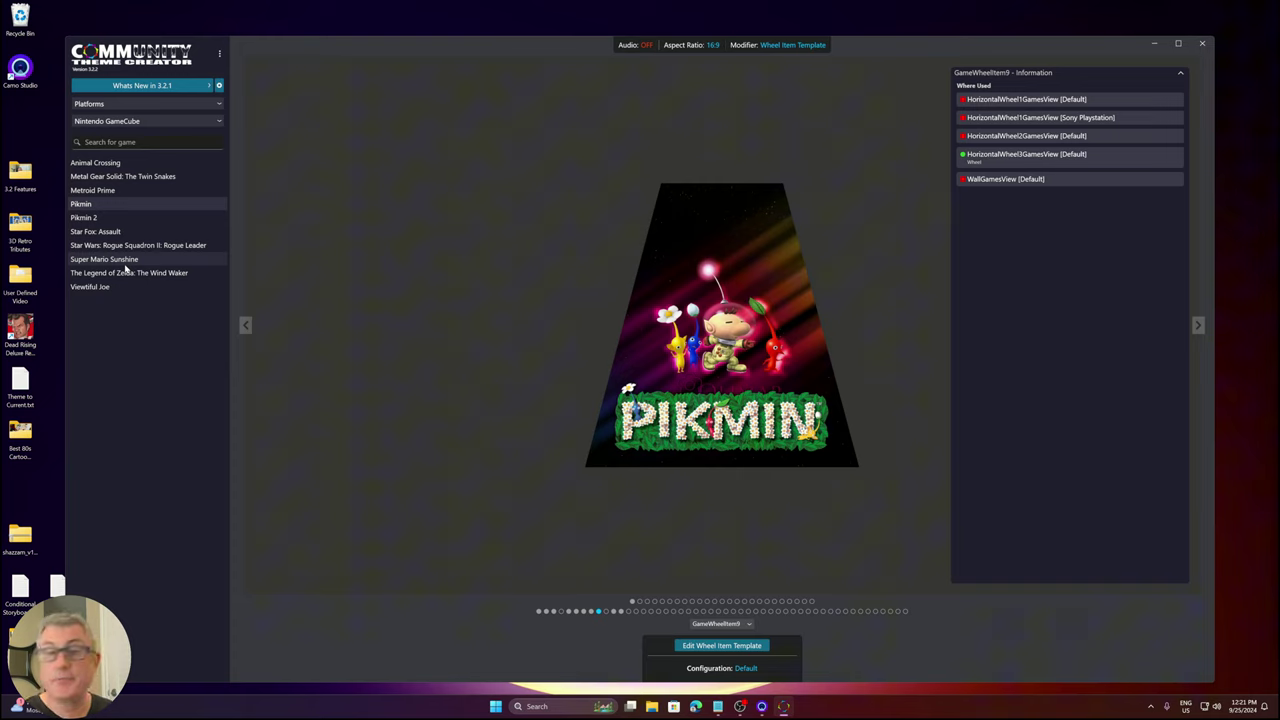
key(Up)
key(Up)
key(Down)
key(Down)
key(Down)
key(Down)
key(Down)
key(Down)
key(Down)
key(Down)
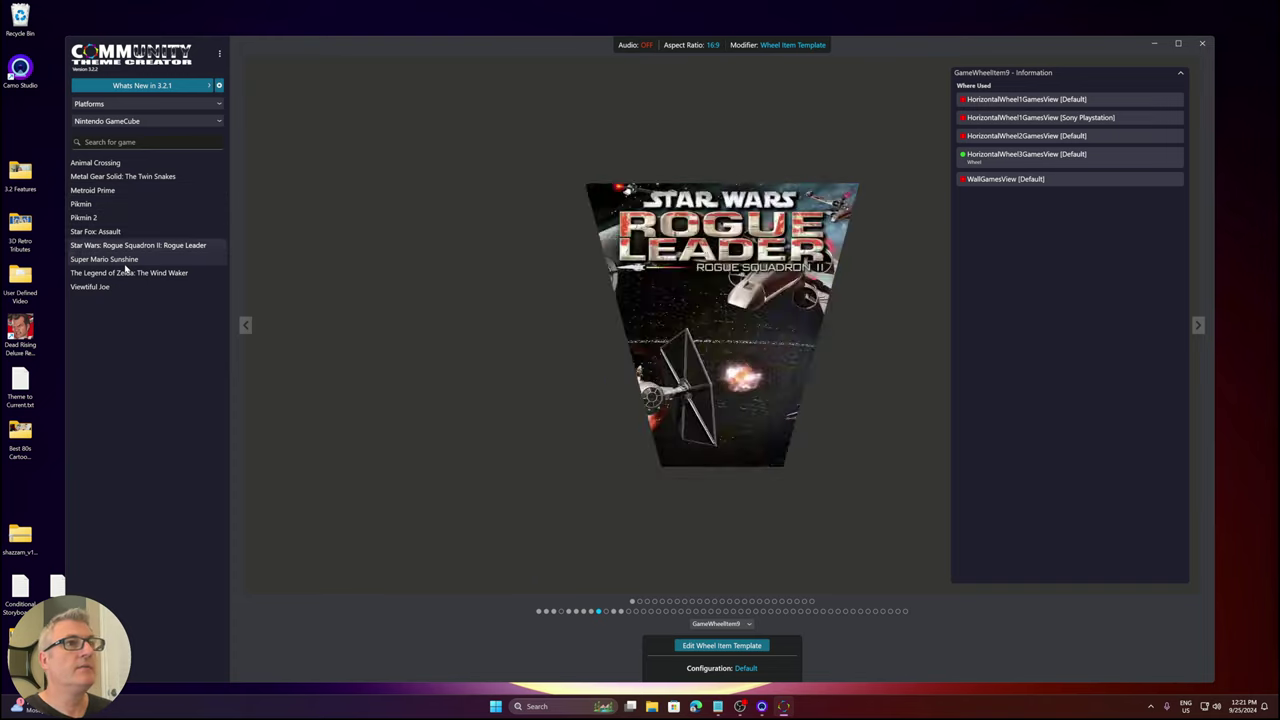